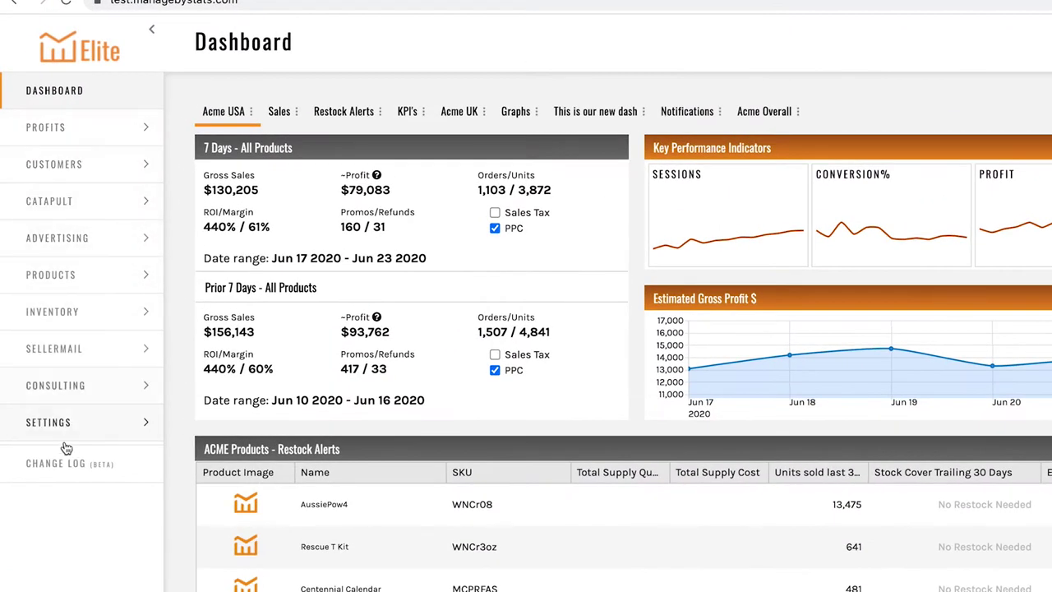
- Collapse and expand the navigation sidebar, and look into the Profits section before returning to the main navigation
{"action": "left_click", "coordinate": [153, 35]}
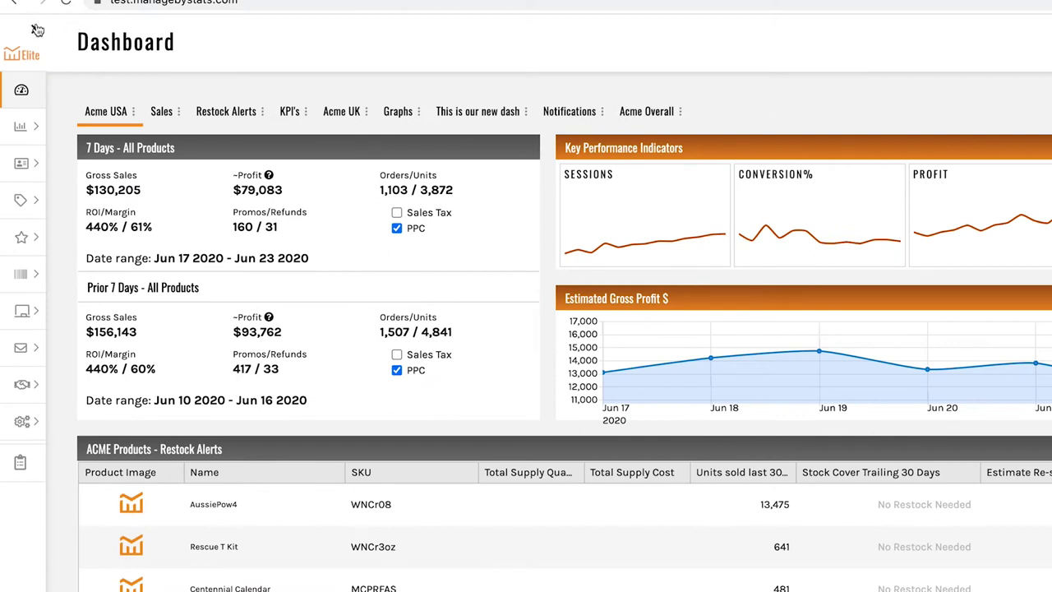
{"action": "left_click", "coordinate": [34, 30]}
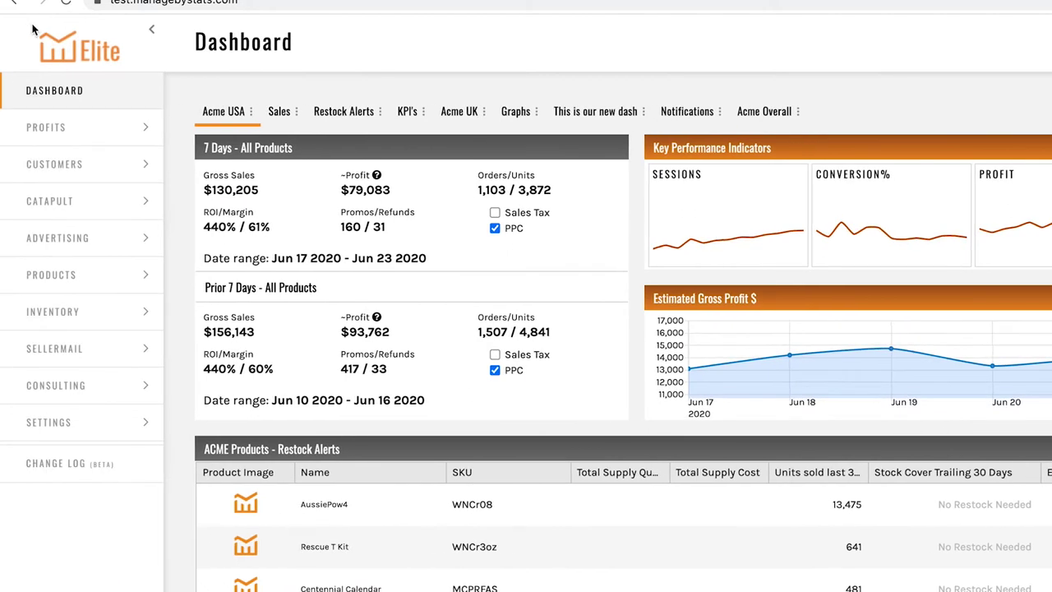
{"action": "left_click", "coordinate": [146, 130]}
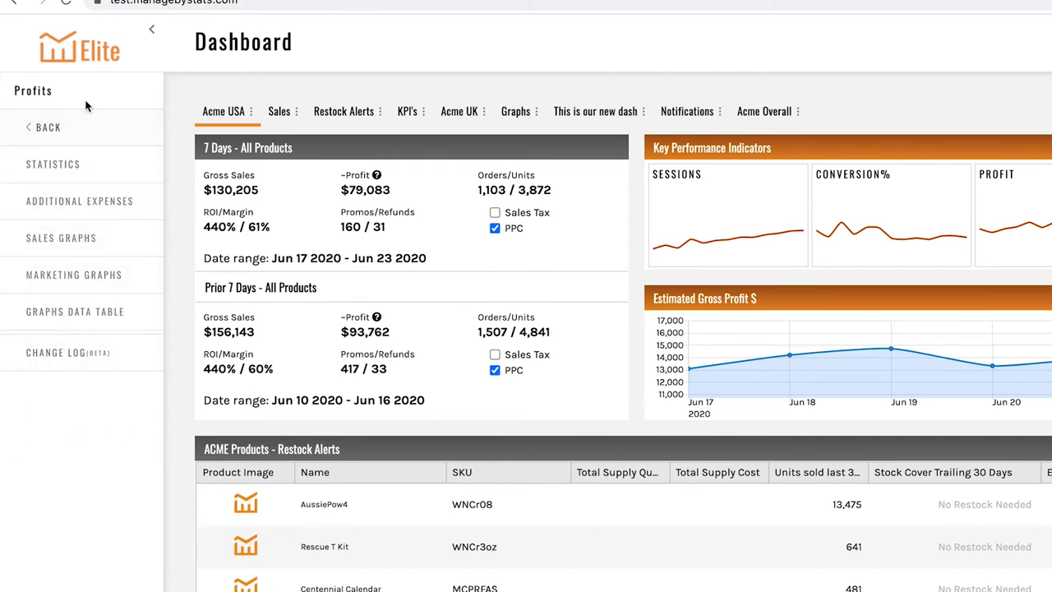
{"action": "left_click", "coordinate": [55, 130]}
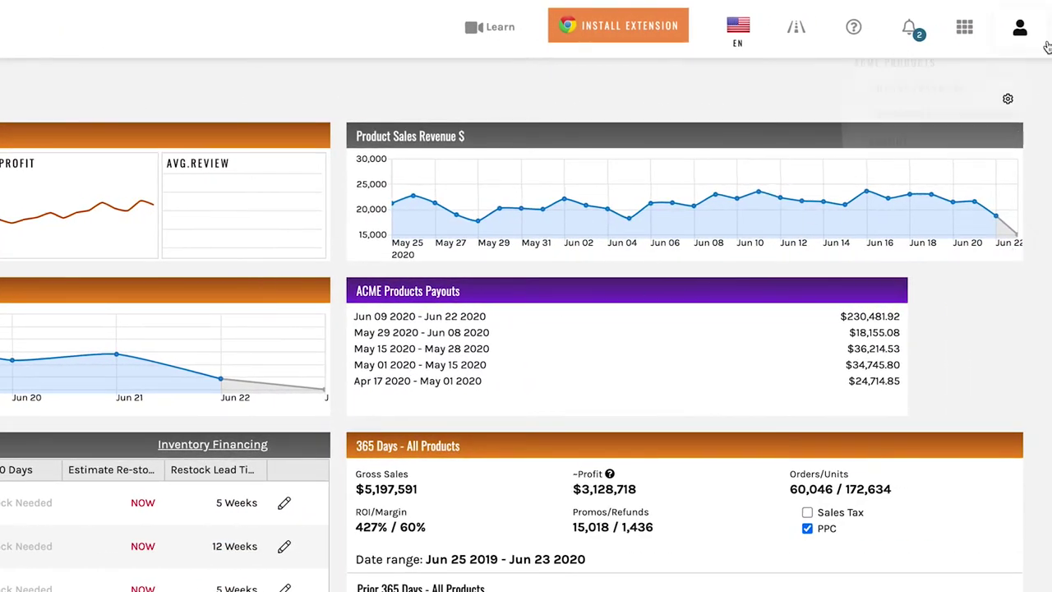
- Look through the account options, help options, app sections and notifications in the dashboard header
{"action": "left_click", "coordinate": [1022, 32]}
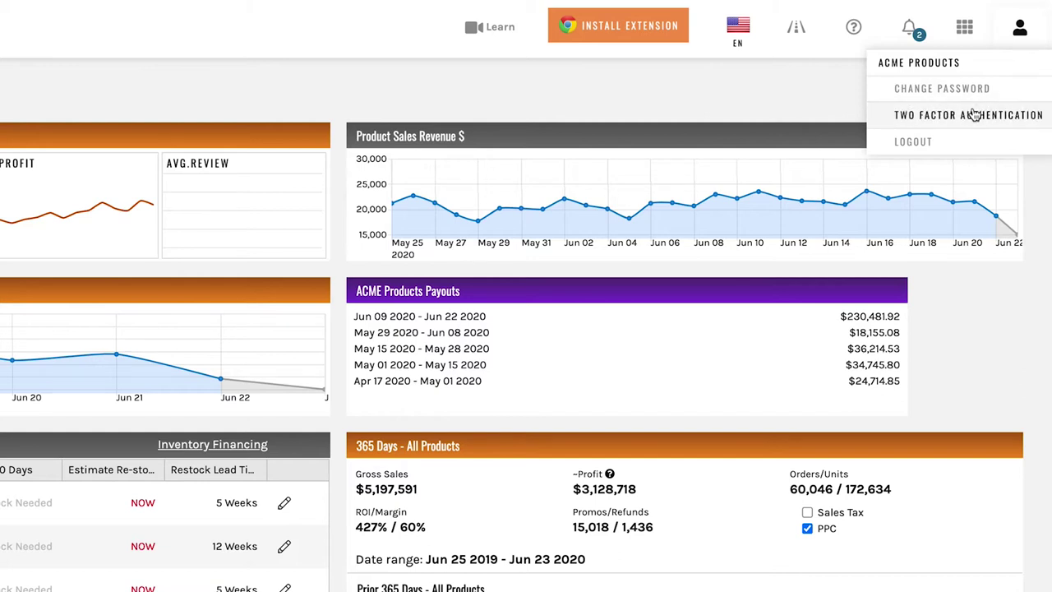
{"action": "left_click", "coordinate": [842, 30]}
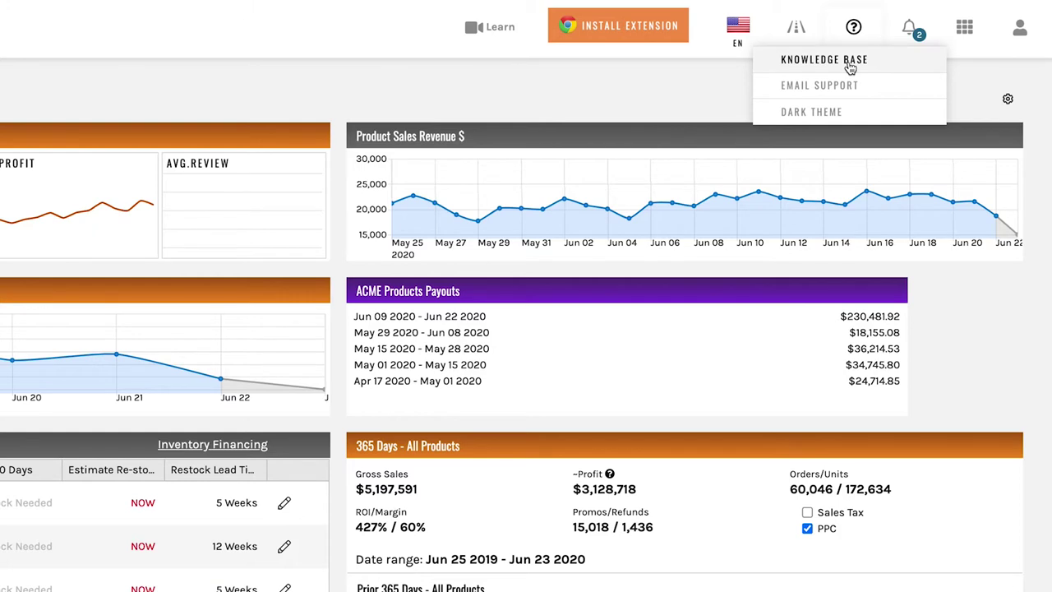
{"action": "left_click", "coordinate": [1019, 29]}
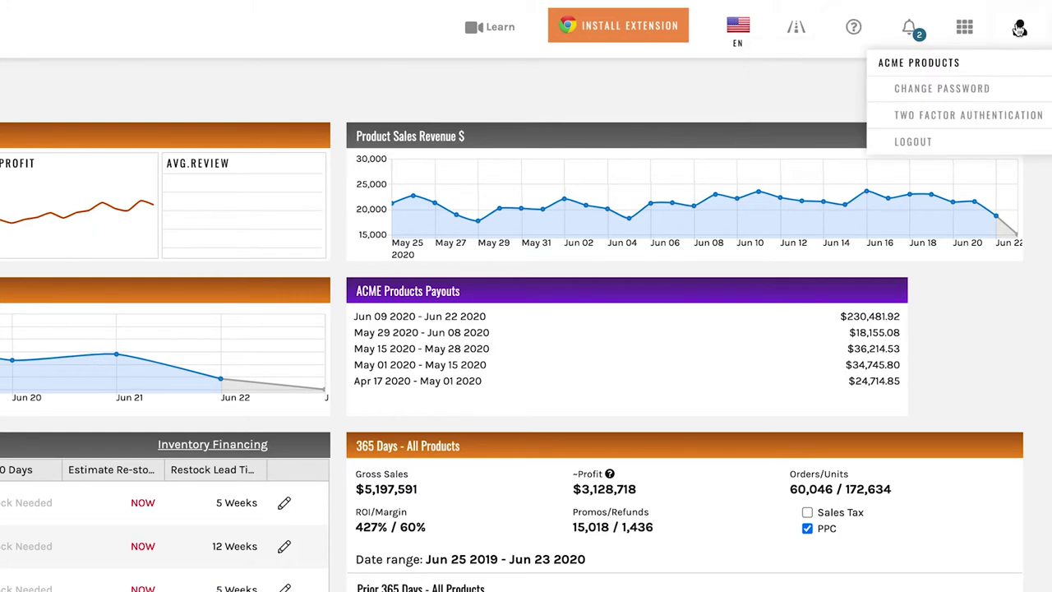
{"action": "left_click", "coordinate": [966, 28]}
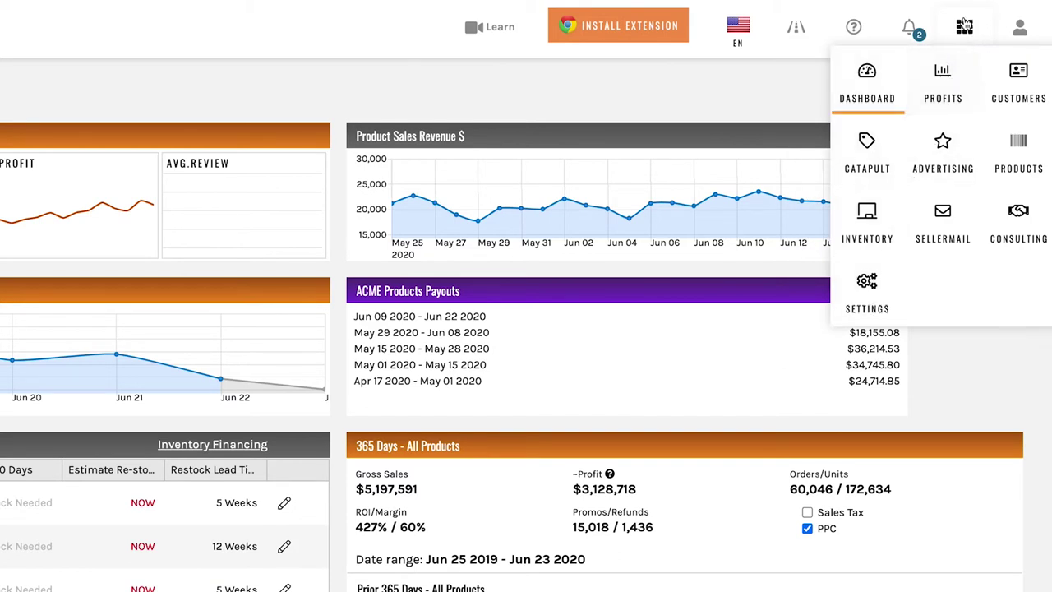
{"action": "left_click", "coordinate": [919, 30]}
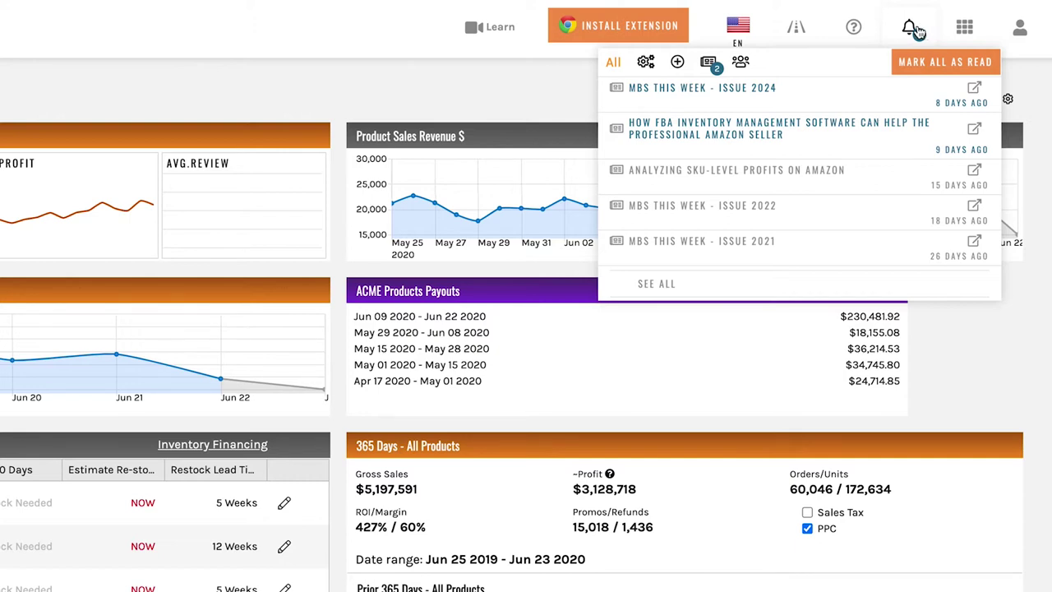
- Switch the dashboard to the dark theme and back to the light theme
{"action": "left_click", "coordinate": [853, 27]}
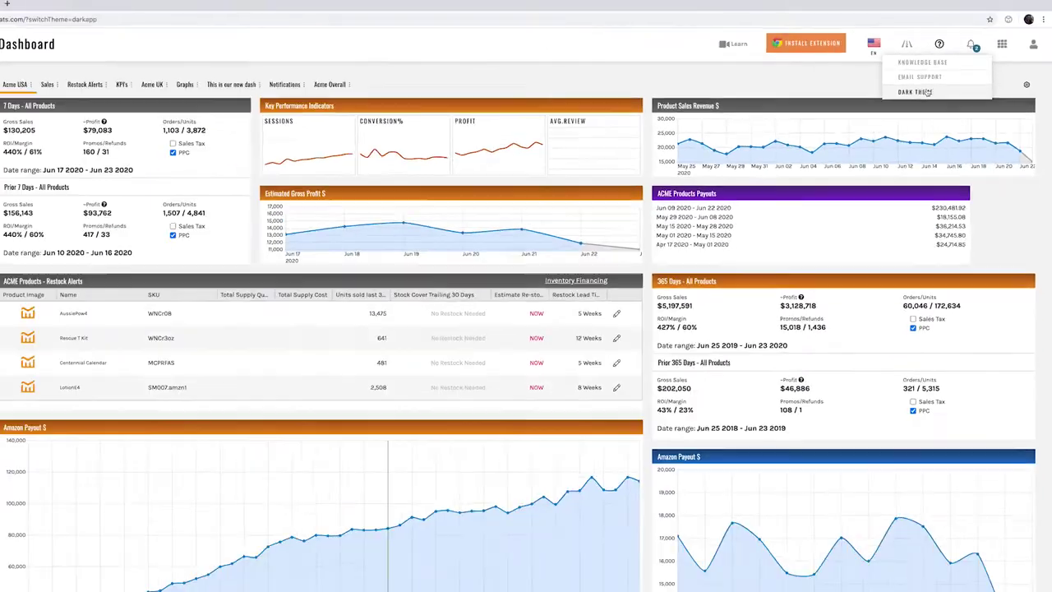
{"action": "left_click", "coordinate": [833, 113]}
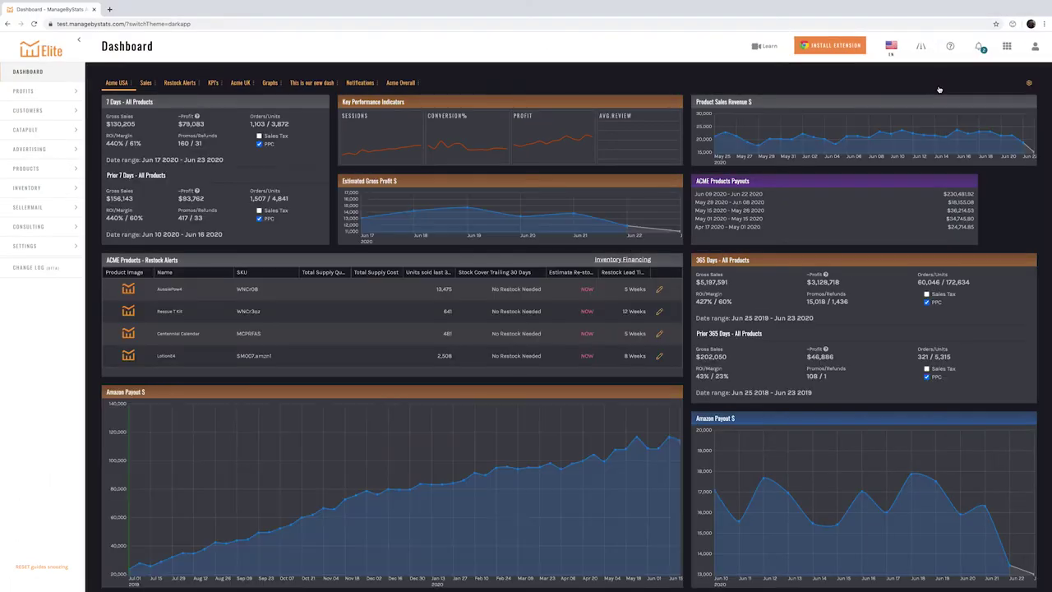
{"action": "left_click", "coordinate": [951, 46]}
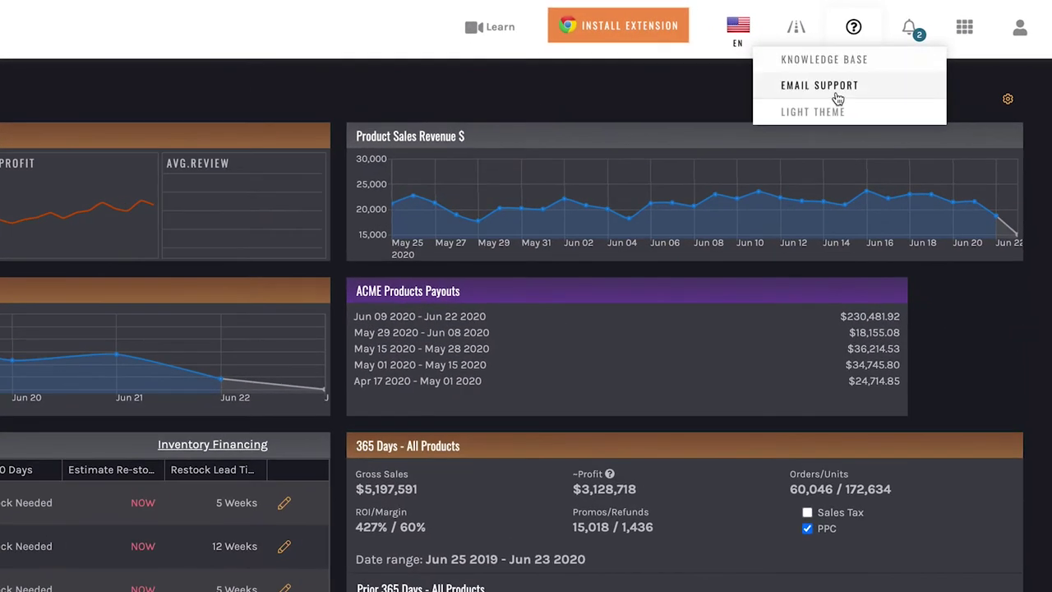
{"action": "left_click", "coordinate": [813, 111]}
- Walk through the Dashboard Orientation guide up to the Accounts tip and close the guide
{"action": "mouse_move", "coordinate": [812, 36]}
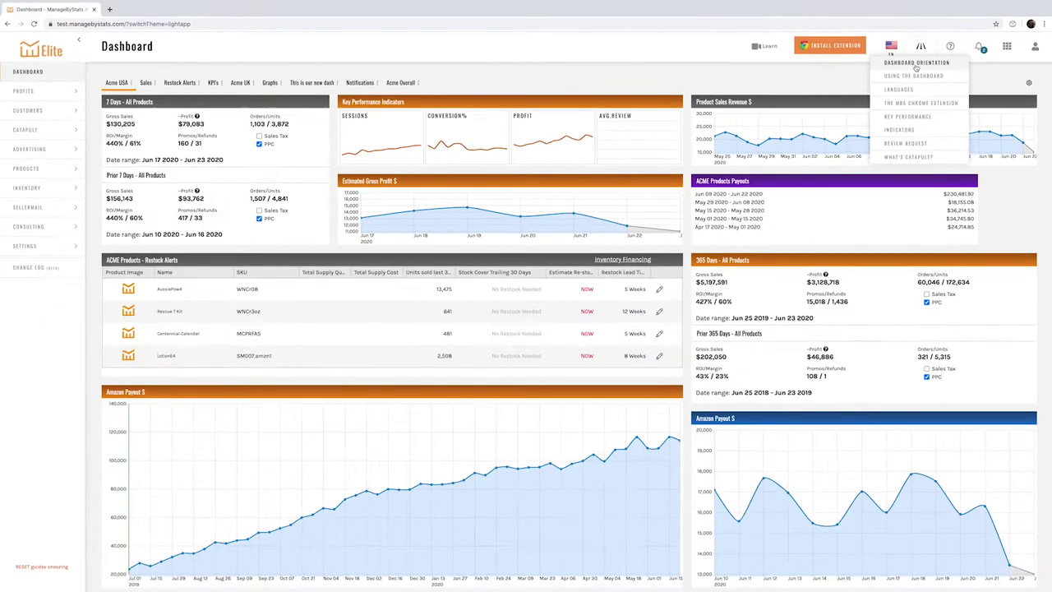
{"action": "left_click", "coordinate": [915, 63]}
{"action": "left_click", "coordinate": [320, 123]}
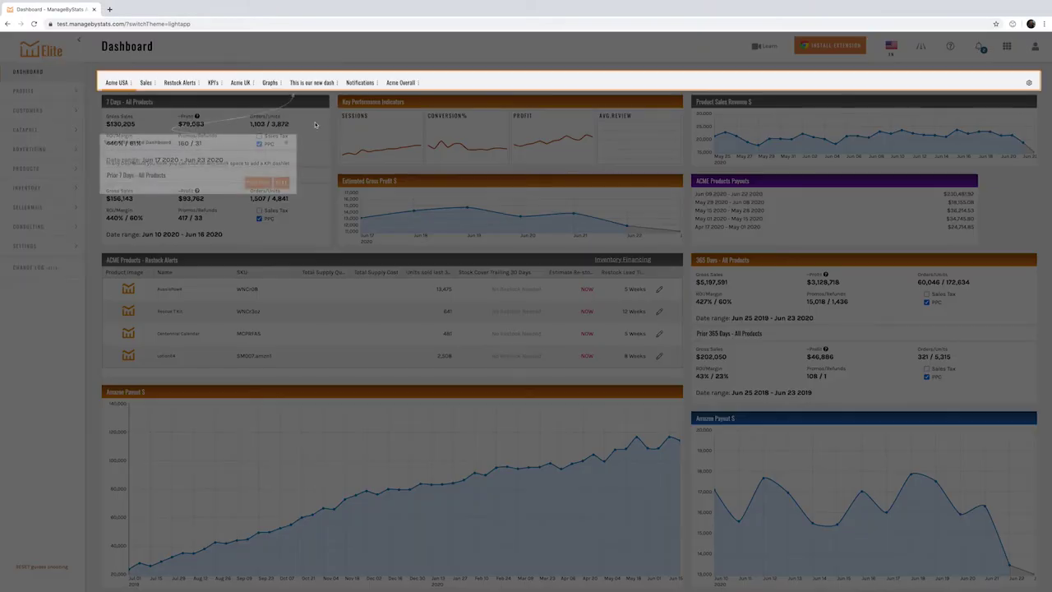
{"action": "left_click", "coordinate": [279, 182]}
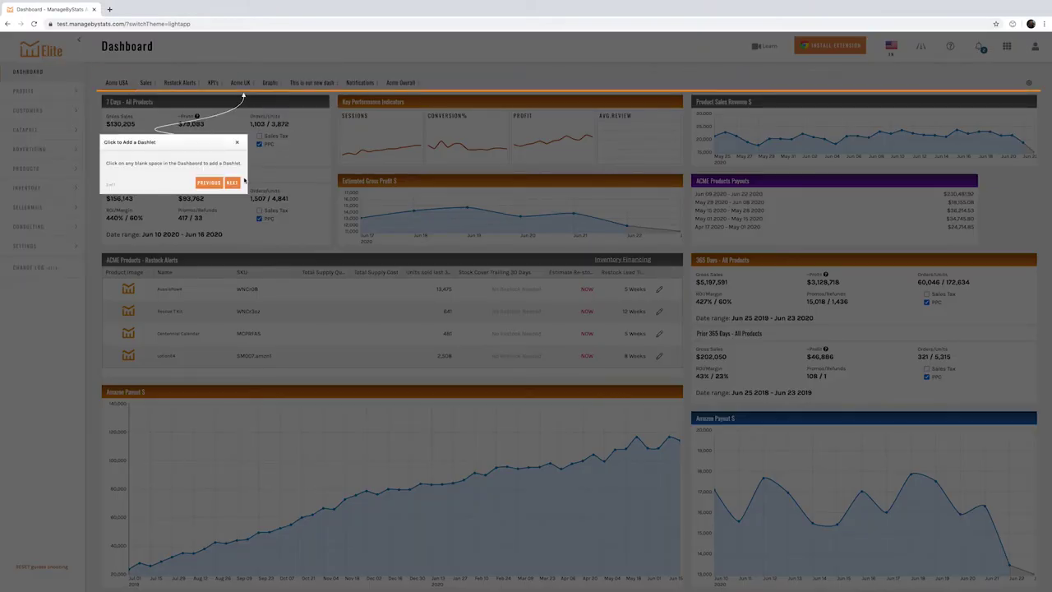
{"action": "left_click", "coordinate": [238, 182]}
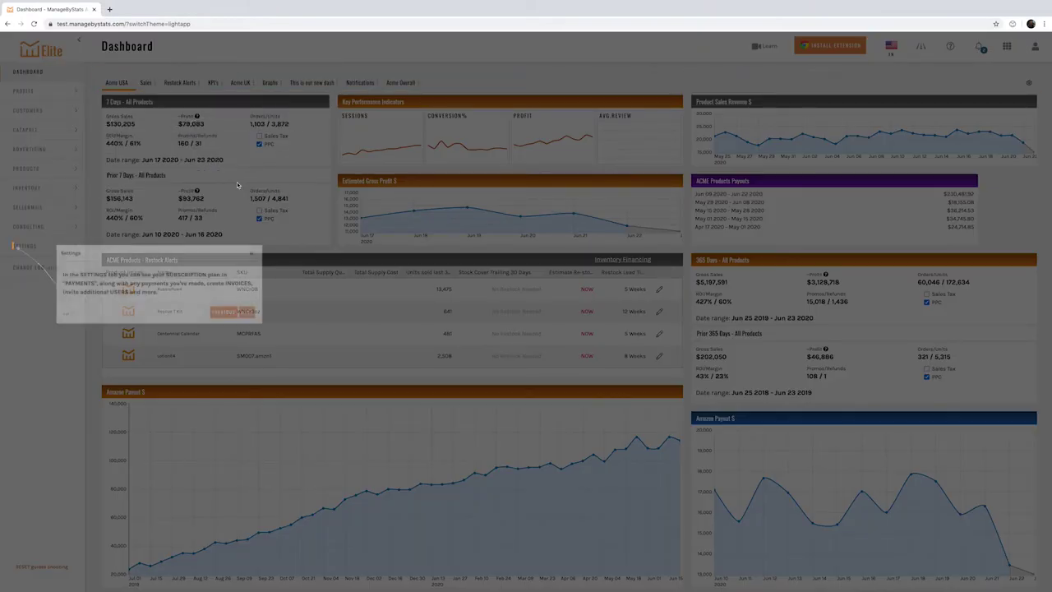
{"action": "left_click", "coordinate": [246, 314]}
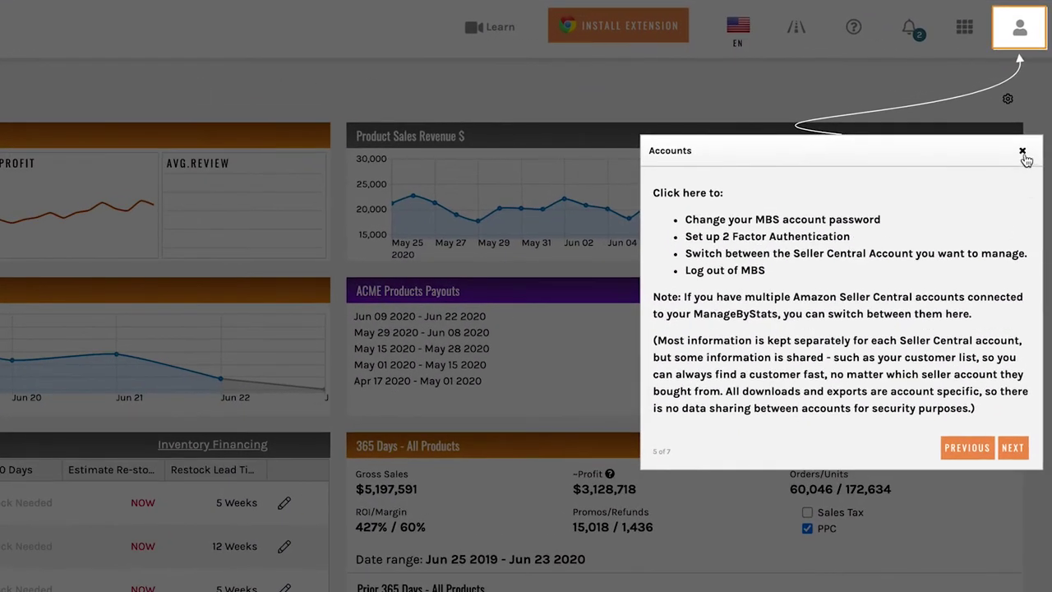
{"action": "left_click", "coordinate": [1023, 153]}
- View the list of available interface languages
{"action": "left_click", "coordinate": [744, 38]}
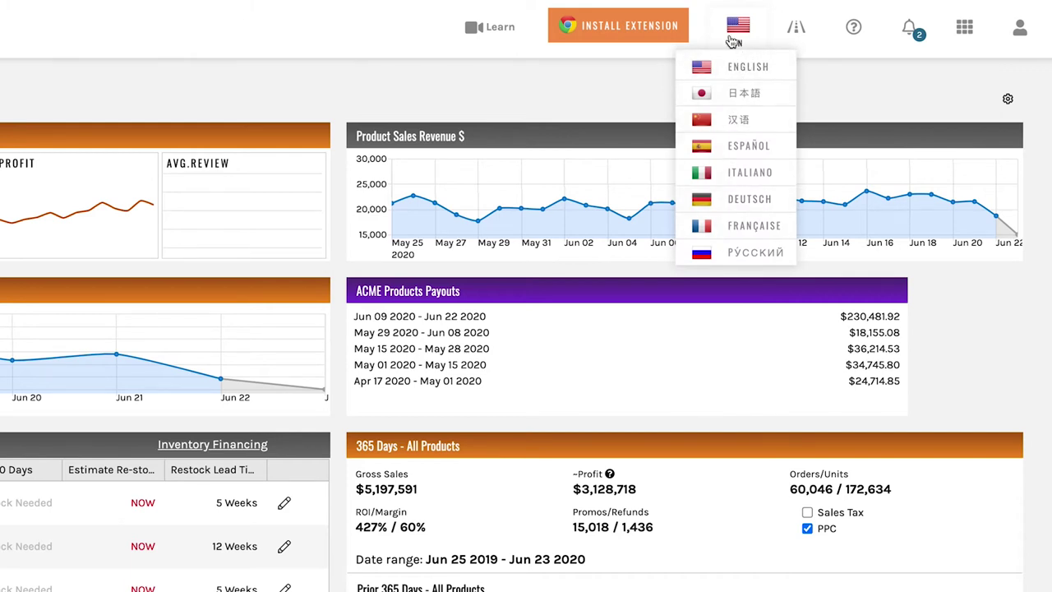
{"action": "mouse_move", "coordinate": [669, 41]}
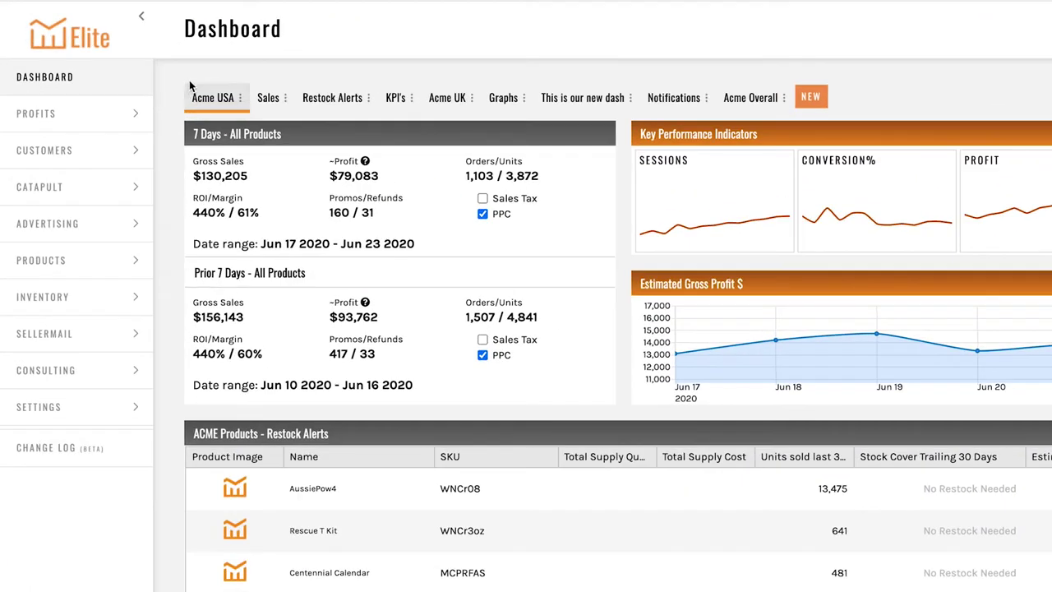
- View the Acme USA, Sales, Restock Alerts, KPI's and Acme UK dashboards one after another
{"action": "left_click", "coordinate": [212, 97]}
{"action": "left_click", "coordinate": [263, 99]}
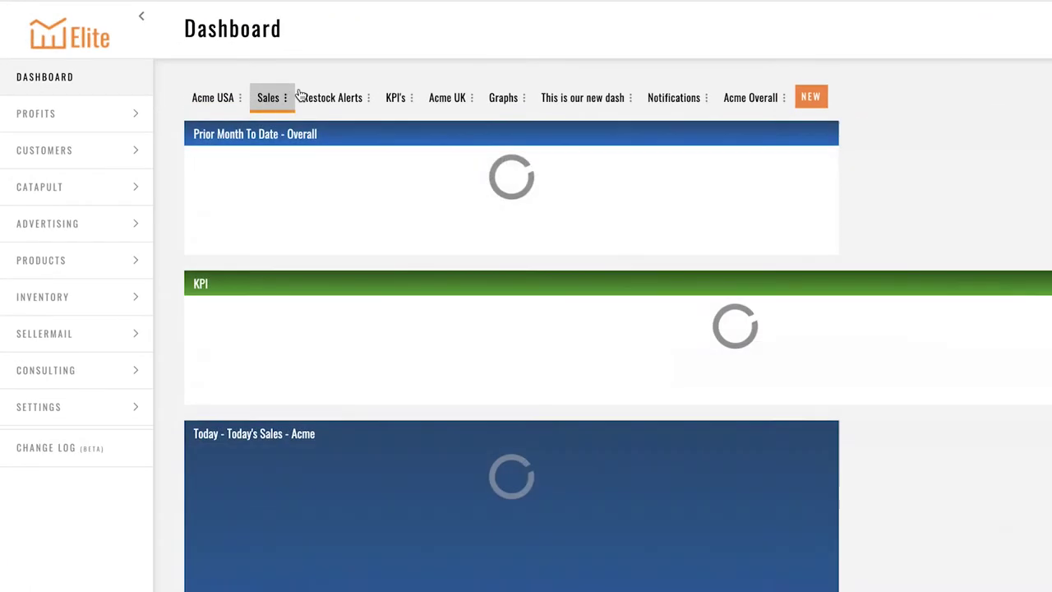
{"action": "left_click", "coordinate": [319, 97]}
{"action": "left_click", "coordinate": [395, 97]}
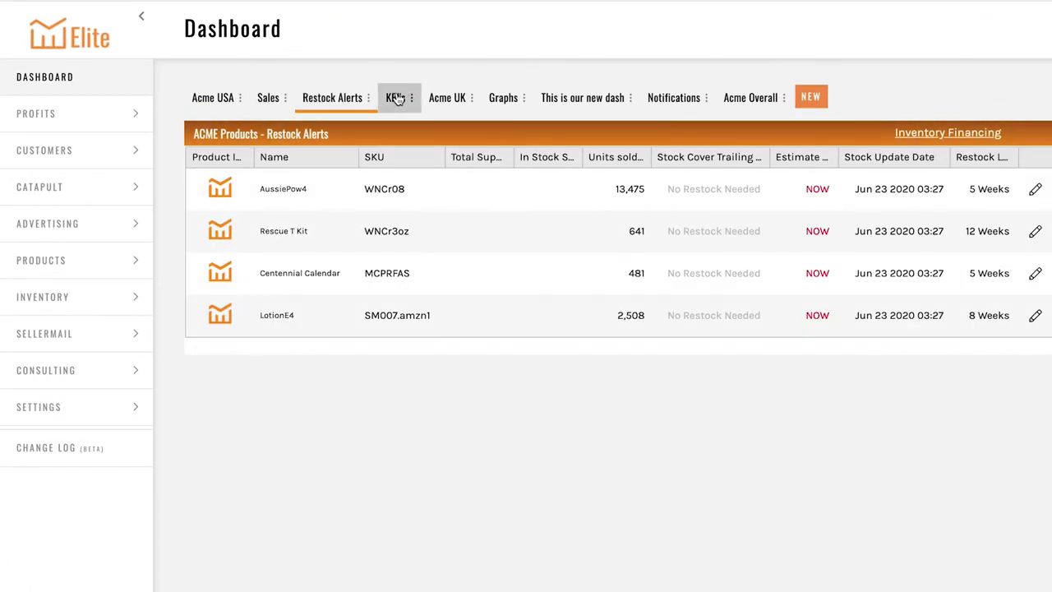
{"action": "left_click", "coordinate": [447, 97]}
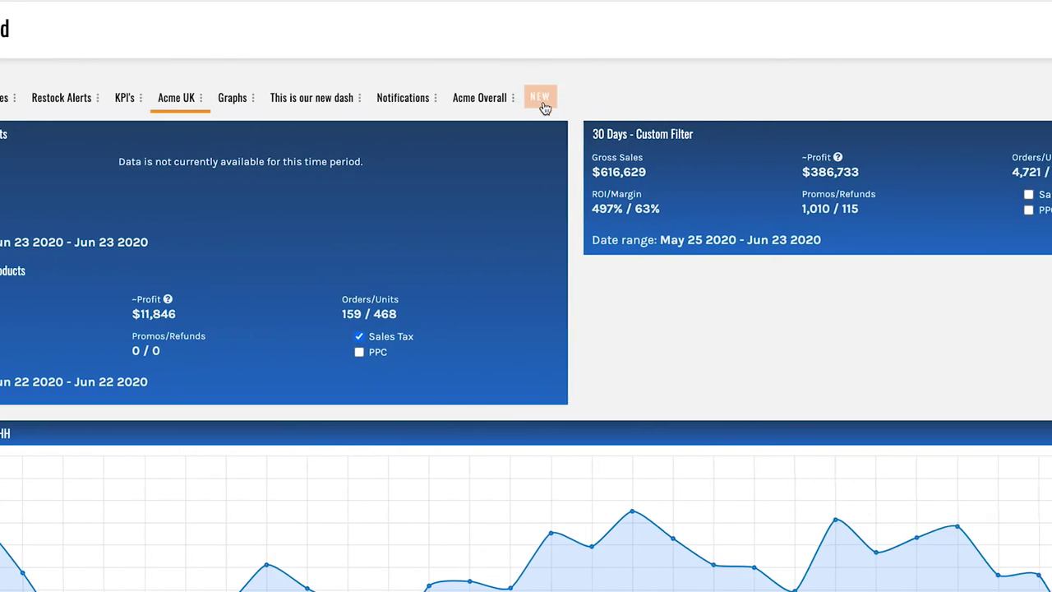
- Create a new dashboard named "Whatever you like"
{"action": "left_click", "coordinate": [542, 99]}
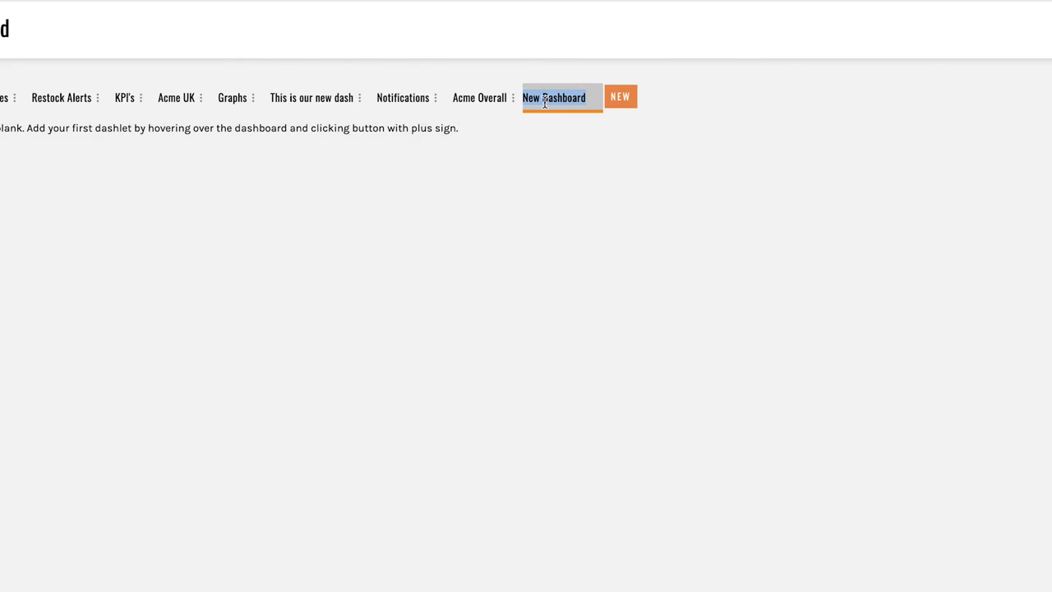
{"action": "type", "text": "Whatever you like"}
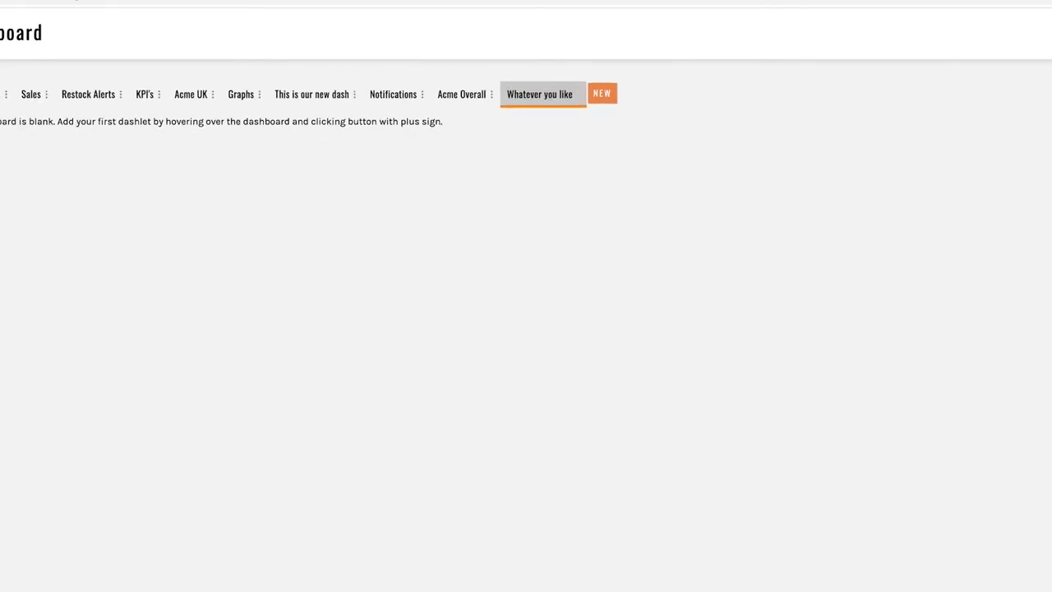
{"action": "left_click", "coordinate": [567, 105]}
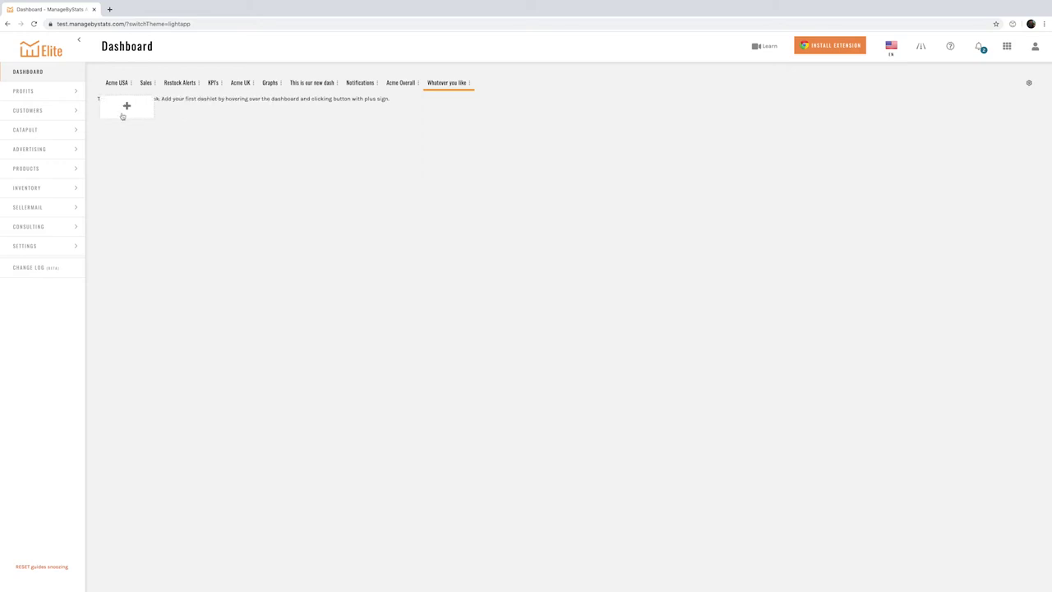
- Add a KPI dashlet covering the whole ACME Products account to the blank "Whatever you like" dashboard
{"action": "left_click", "coordinate": [127, 107]}
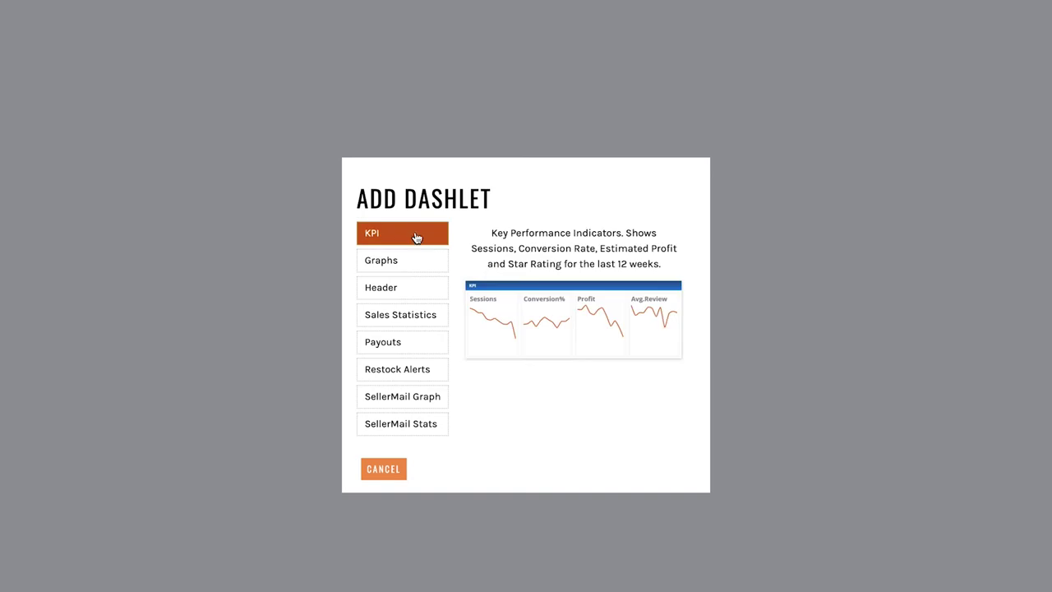
{"action": "left_click", "coordinate": [412, 234]}
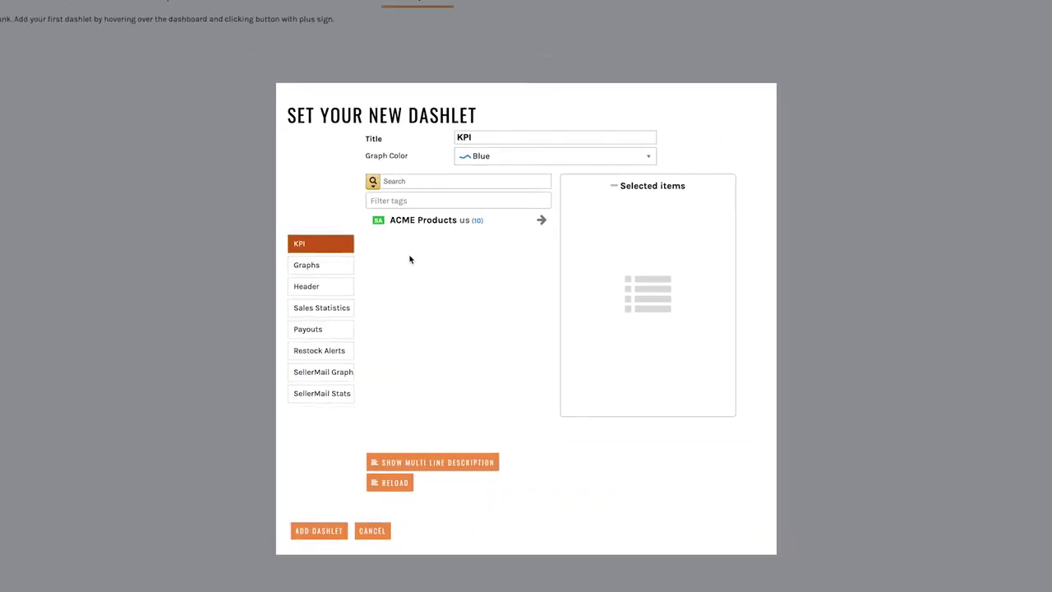
{"action": "left_click", "coordinate": [369, 221]}
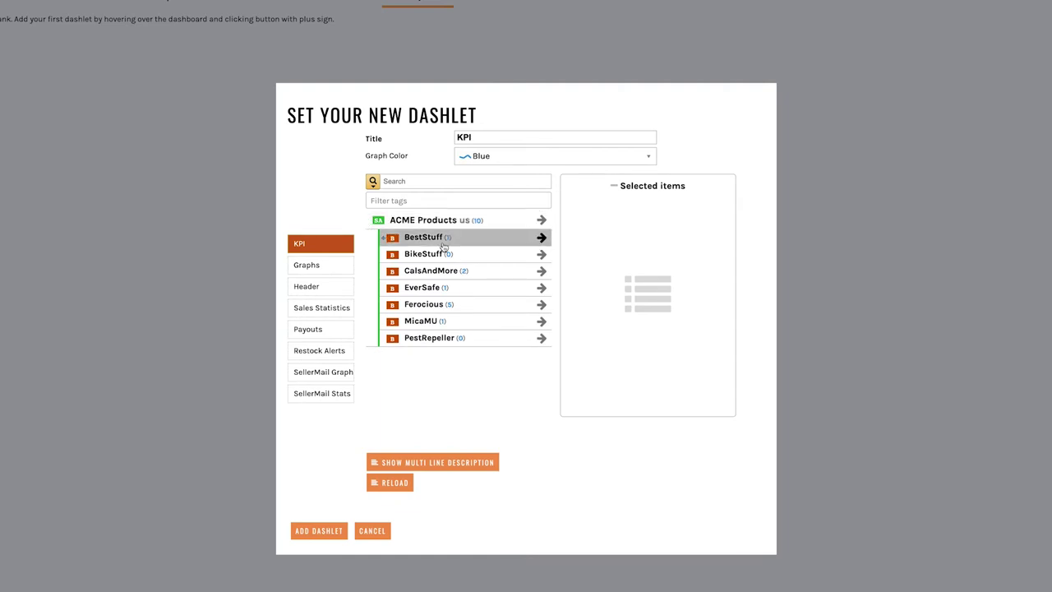
{"action": "left_click", "coordinate": [383, 273]}
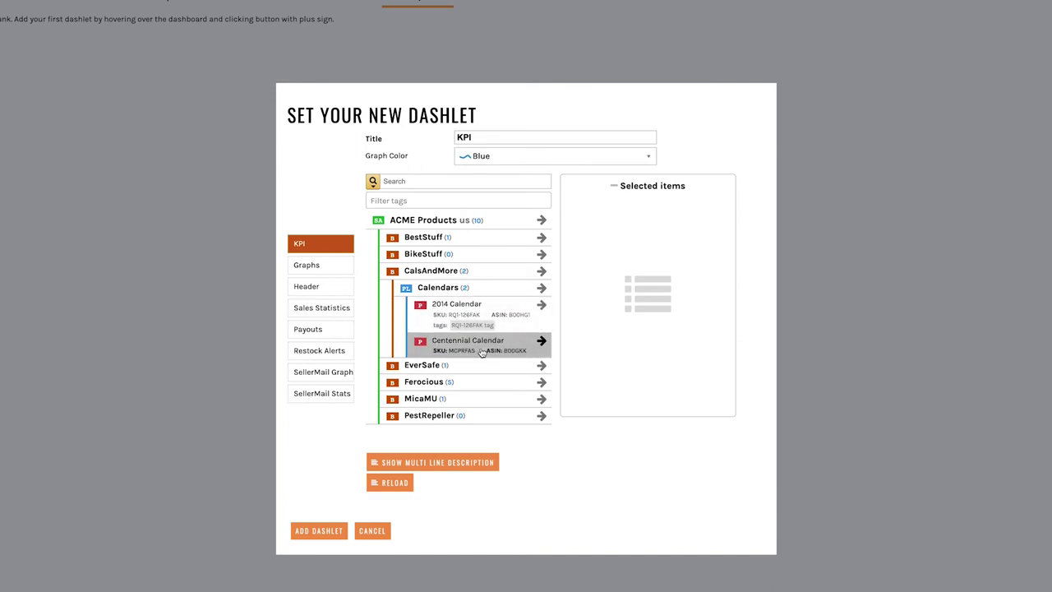
{"action": "left_click", "coordinate": [542, 219]}
{"action": "left_click", "coordinate": [307, 532]}
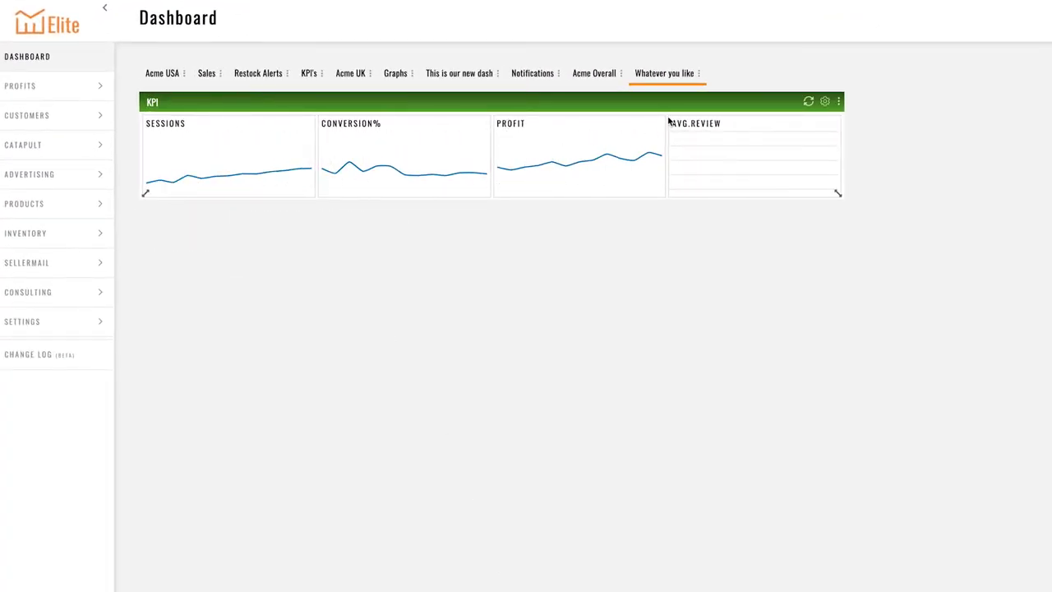
- Start a graph dashlet titled "Custom Title" that plots Quantity Ordered in the system currency (USD) over a 15 Days interval
{"action": "mouse_move", "coordinate": [181, 239]}
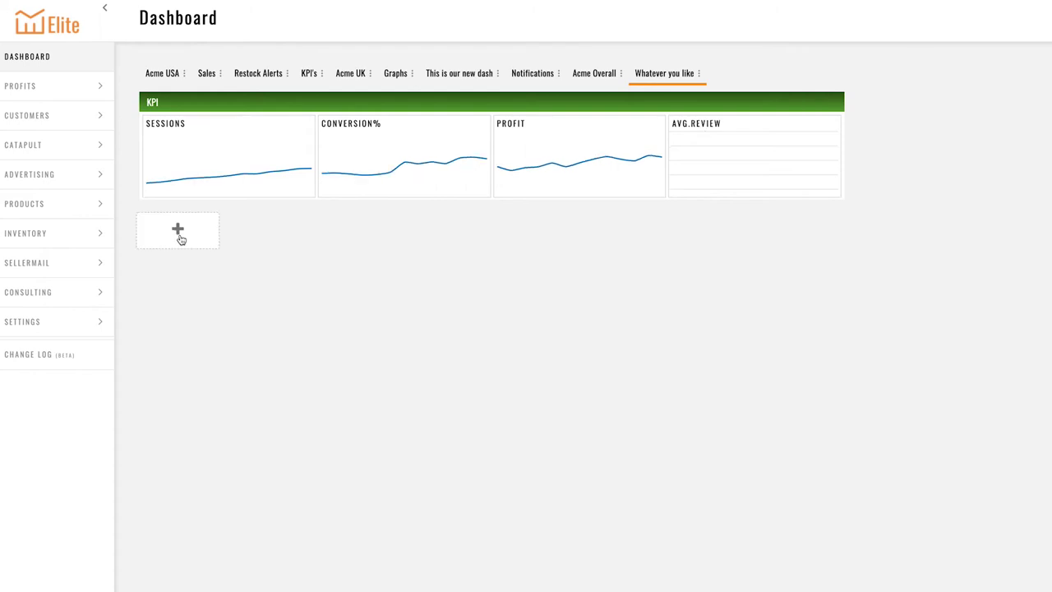
{"action": "left_click", "coordinate": [179, 234]}
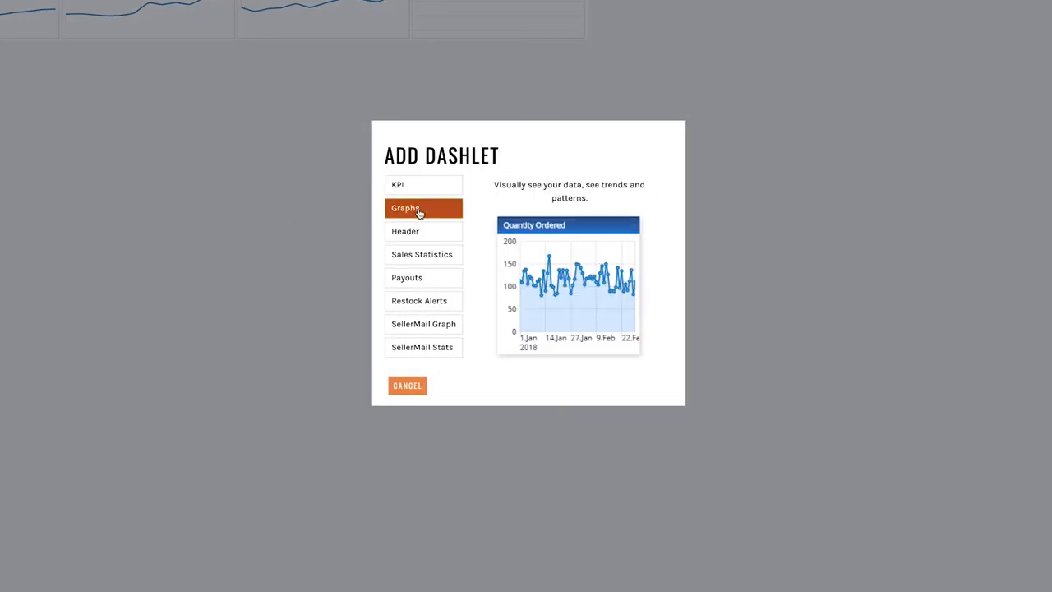
{"action": "left_click", "coordinate": [418, 212]}
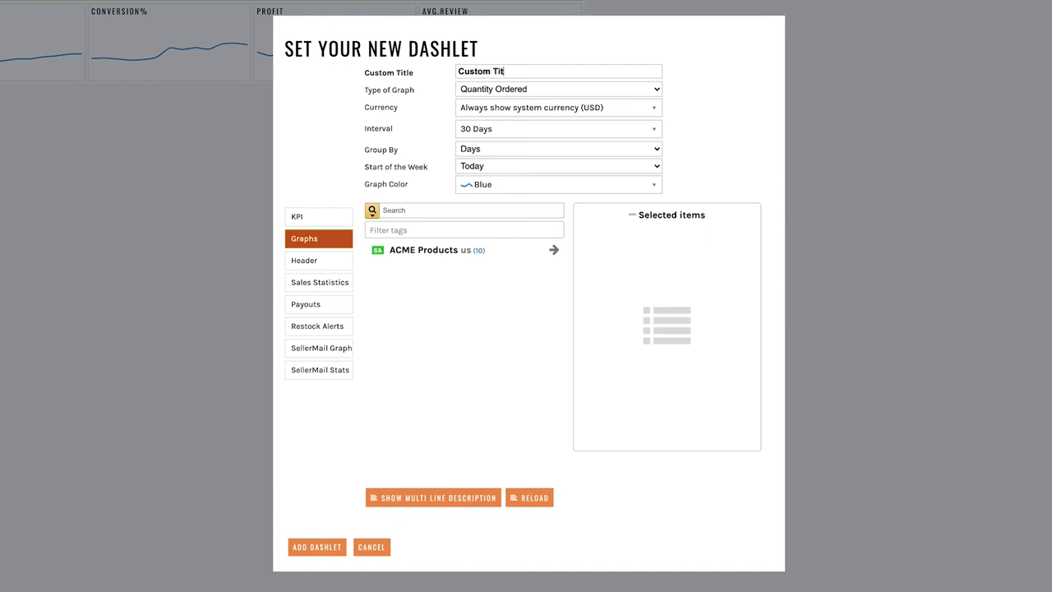
{"action": "left_click", "coordinate": [514, 91]}
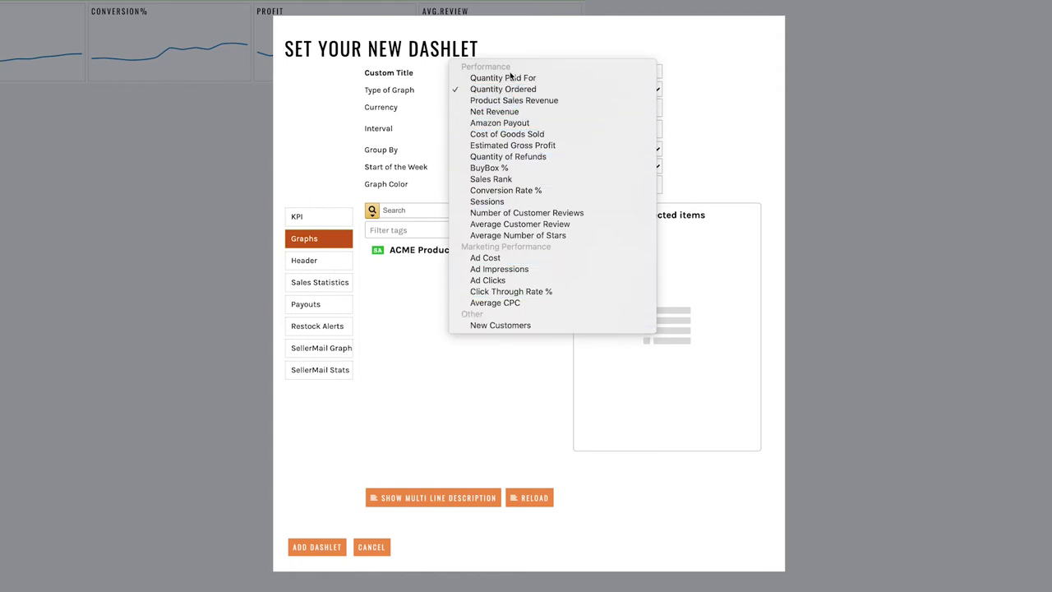
{"action": "left_click", "coordinate": [591, 89]}
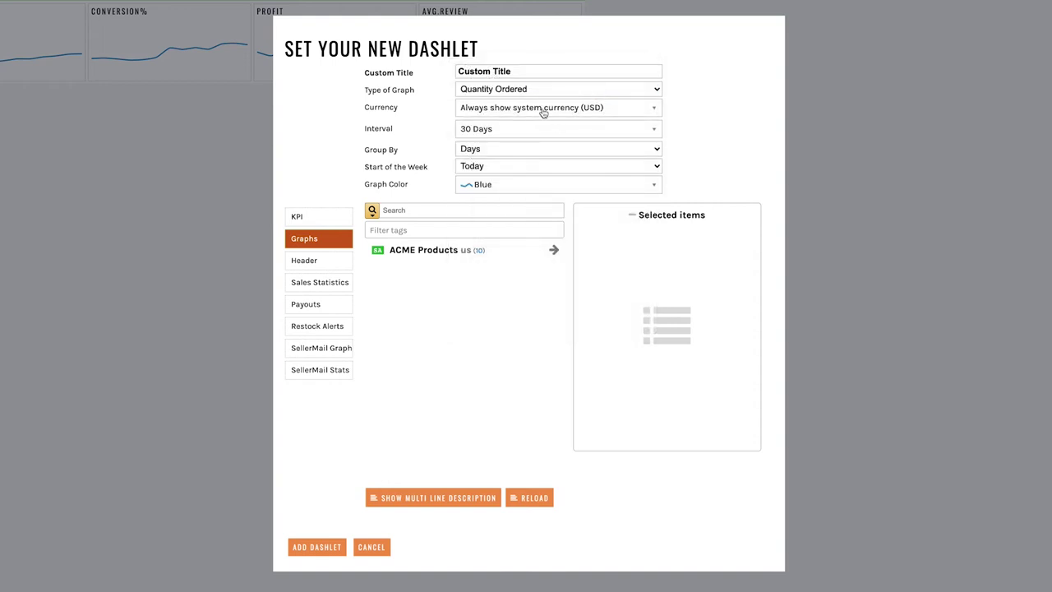
{"action": "left_click", "coordinate": [543, 112]}
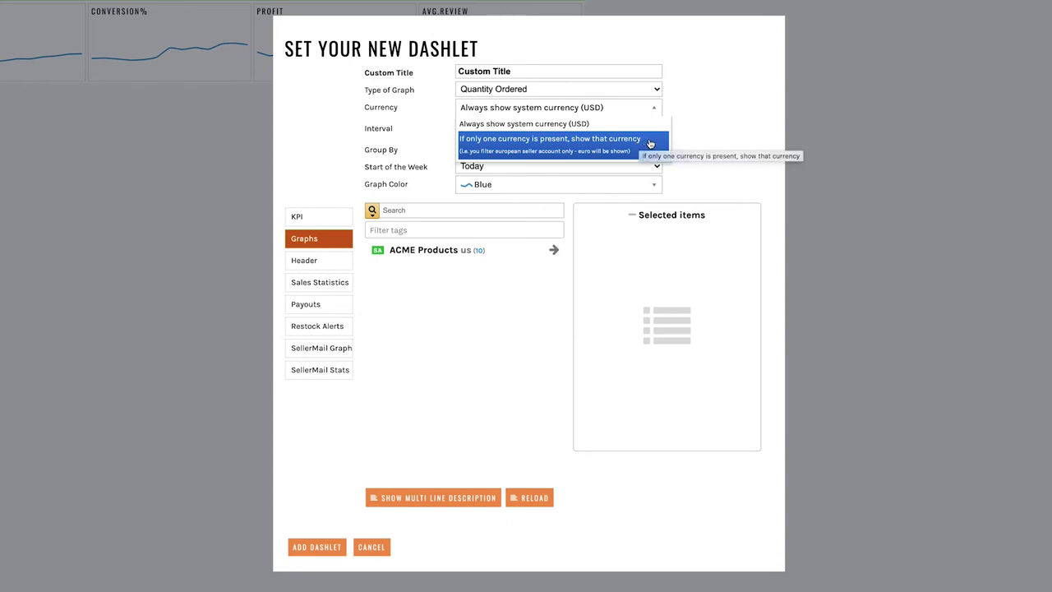
{"action": "key", "text": "Escape"}
{"action": "left_click", "coordinate": [604, 132]}
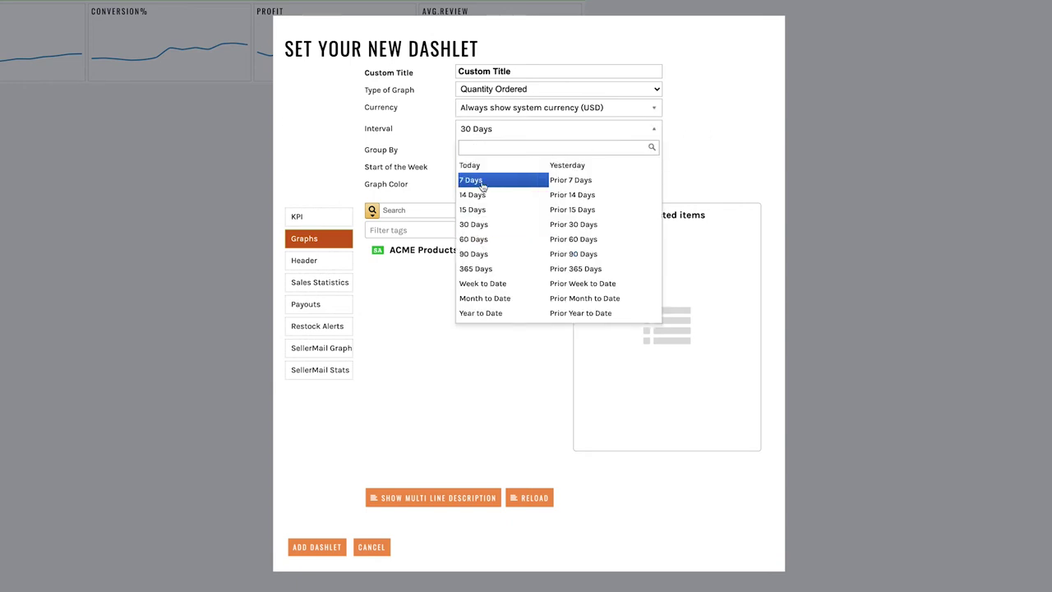
{"action": "left_click", "coordinate": [473, 205]}
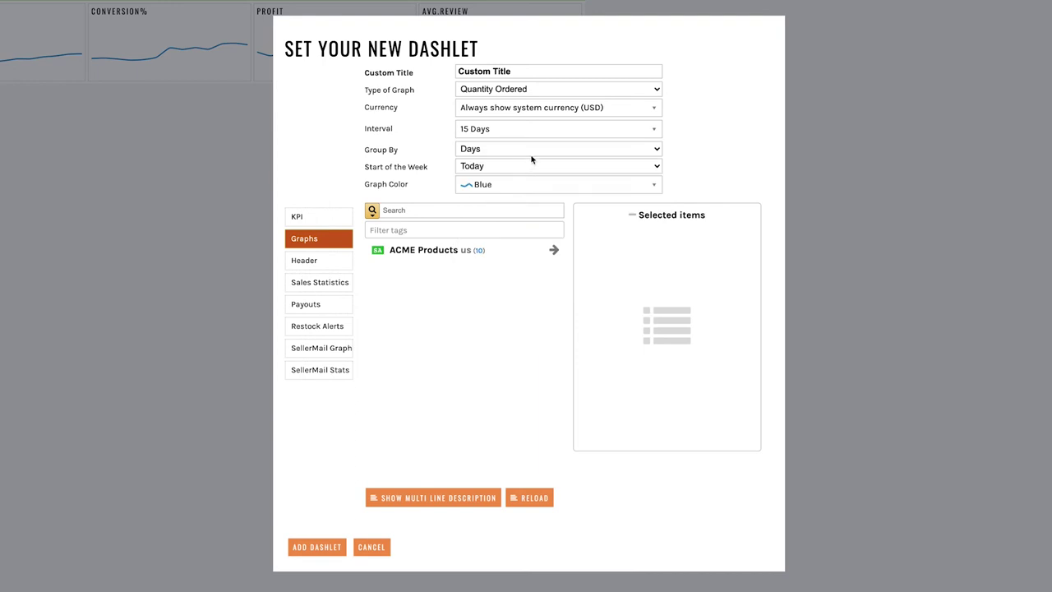
- Set the graph dashlet's start of the week to Monday and its graph color to Yellow
{"action": "left_click", "coordinate": [535, 167]}
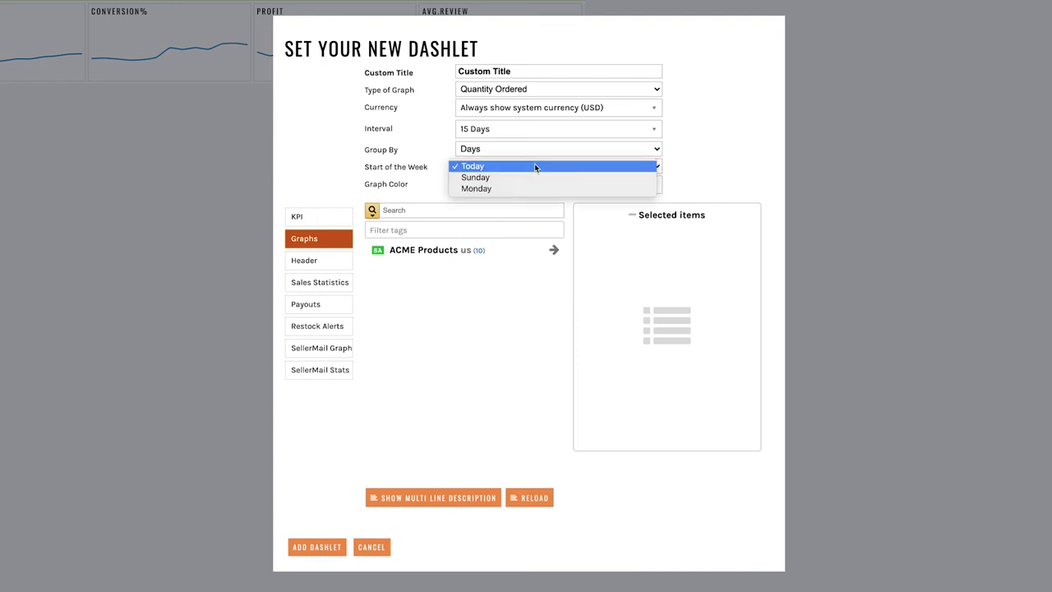
{"action": "left_click", "coordinate": [527, 189]}
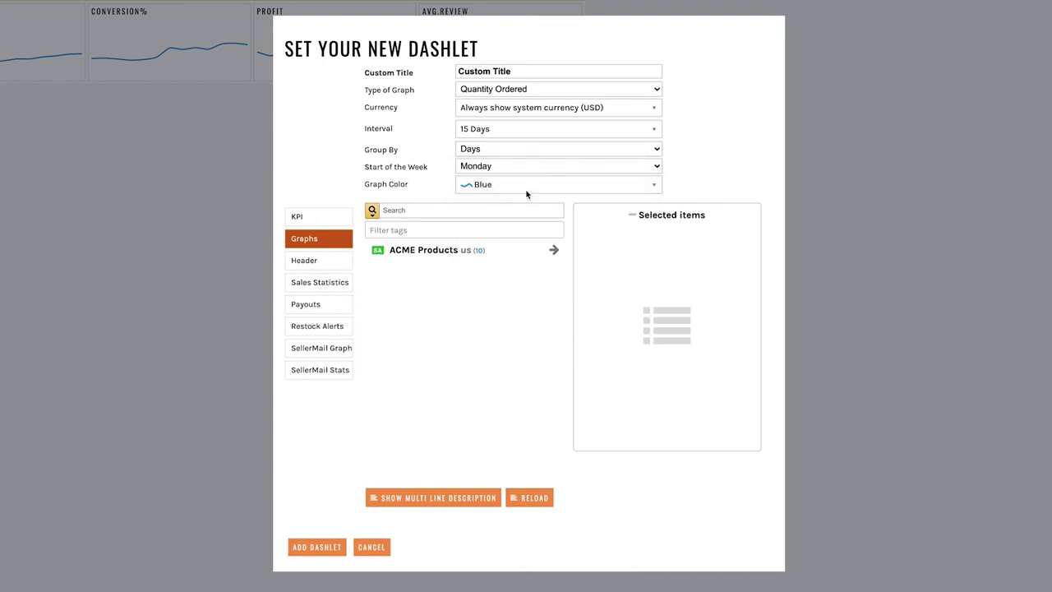
{"action": "left_click", "coordinate": [538, 192]}
{"action": "left_click", "coordinate": [509, 255]}
- Limit the graph to the Ferocious brand of ACME Products and add the dashlet to the dashboard
{"action": "left_click", "coordinate": [372, 253]}
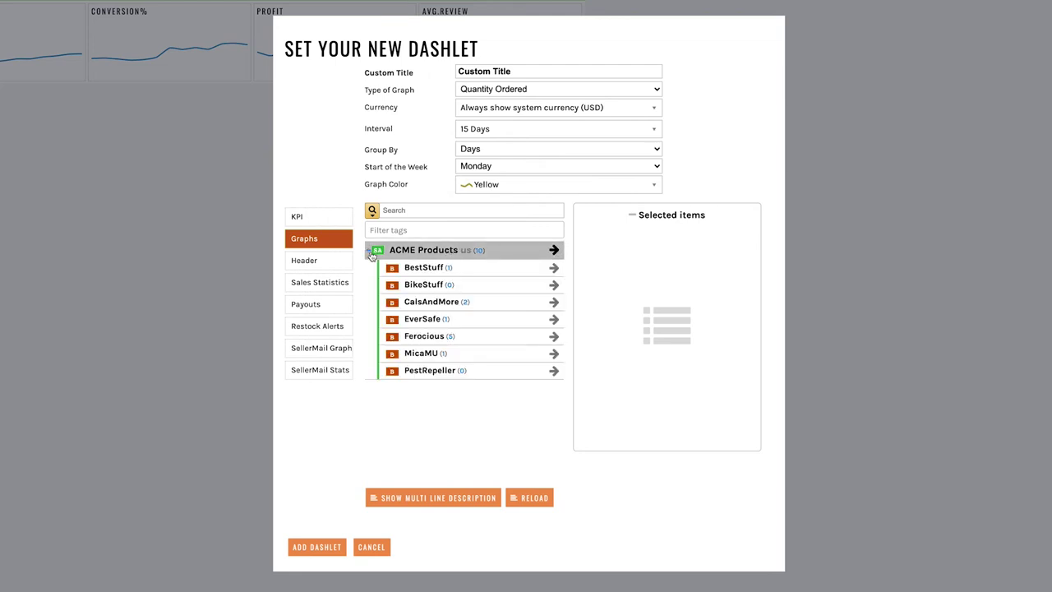
{"action": "left_click", "coordinate": [553, 338]}
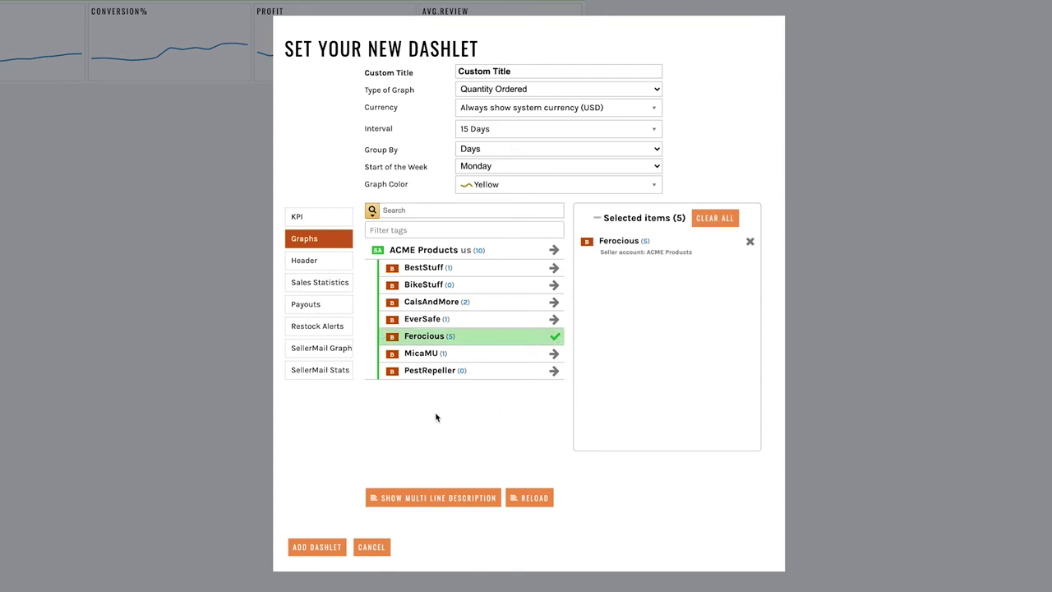
{"action": "left_click", "coordinate": [308, 548]}
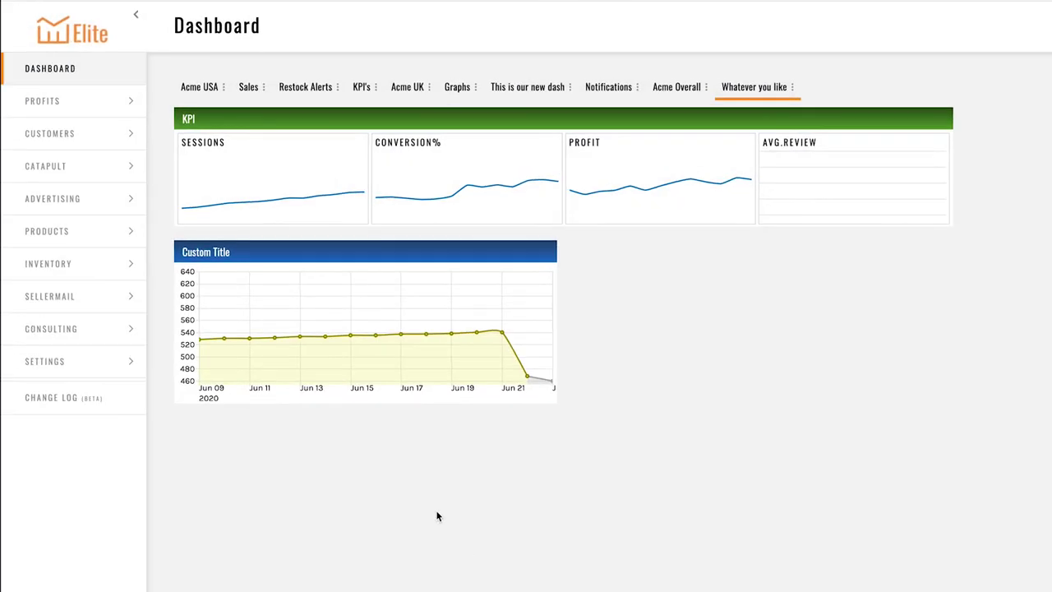
- Preview the Header, Sales Statistics, Payouts, Restock Alerts, SellerMail Graph and SellerMail Stats dashlet types for a new dashlet
{"action": "mouse_move", "coordinate": [249, 332]}
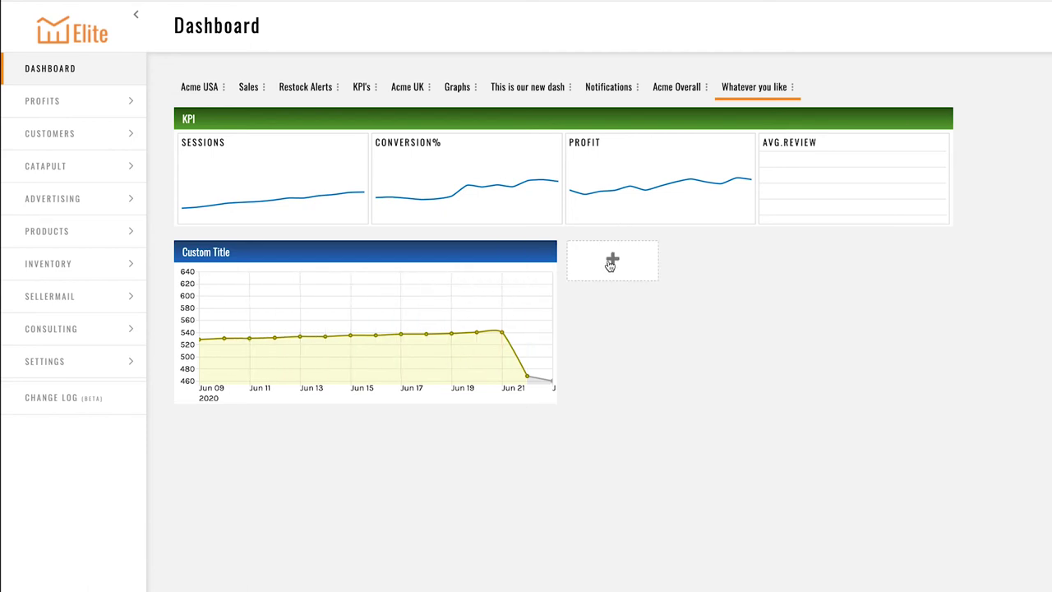
{"action": "left_click", "coordinate": [610, 261]}
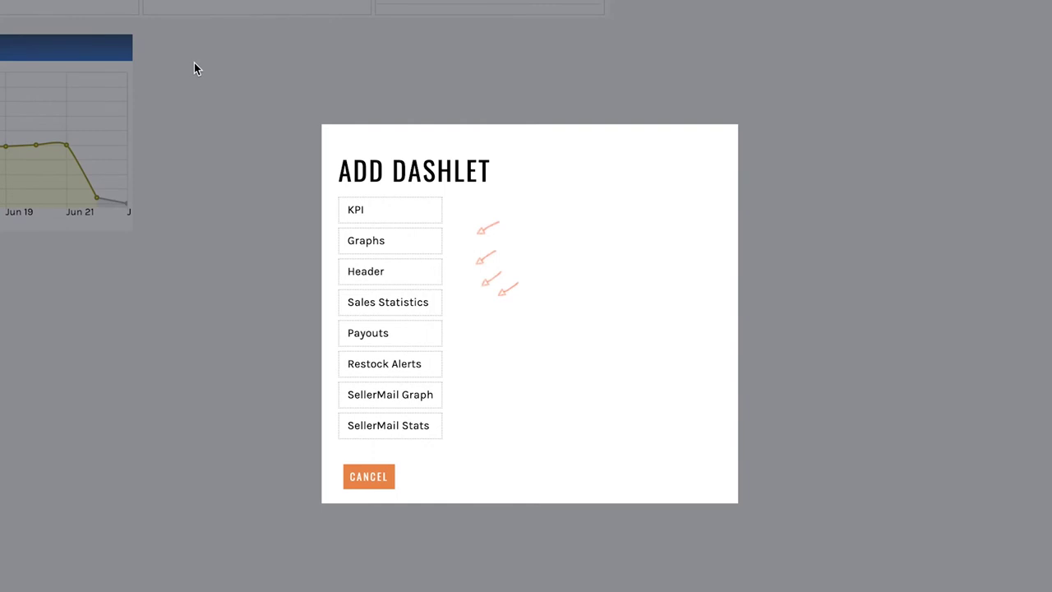
{"action": "mouse_move", "coordinate": [386, 277]}
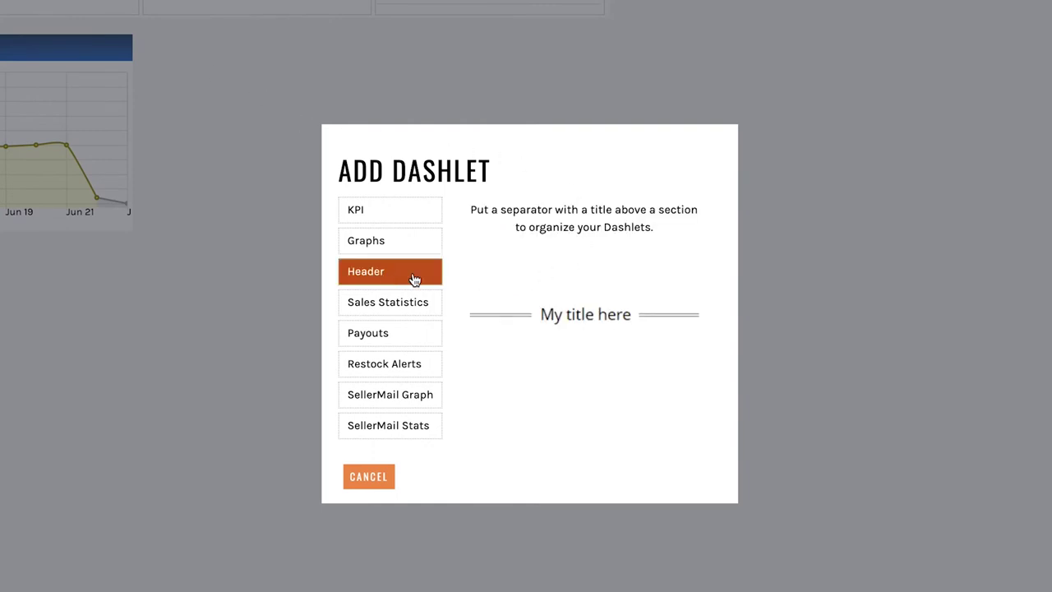
{"action": "mouse_move", "coordinate": [420, 300]}
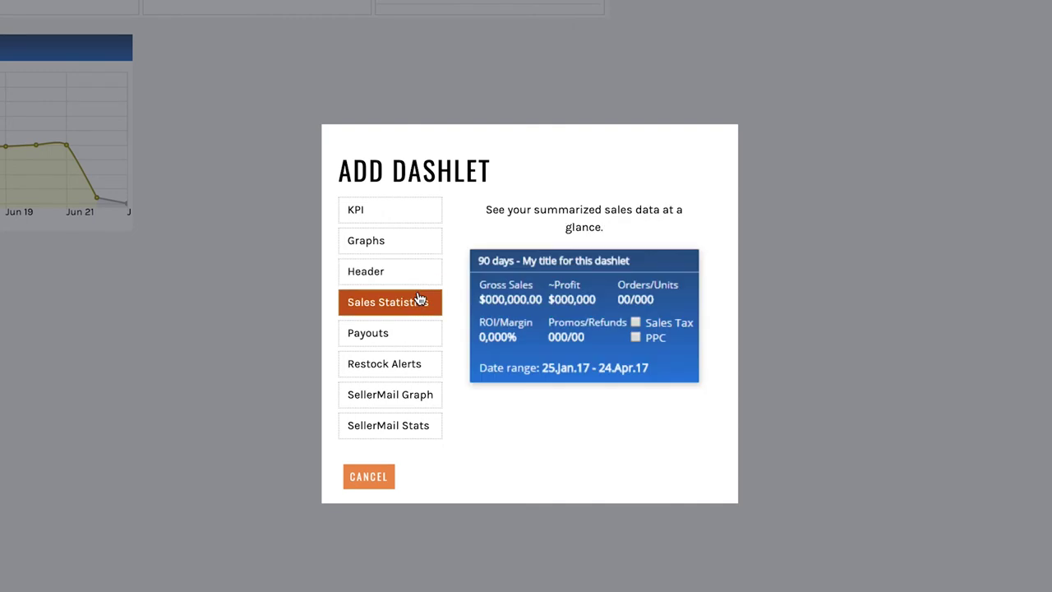
{"action": "mouse_move", "coordinate": [395, 331]}
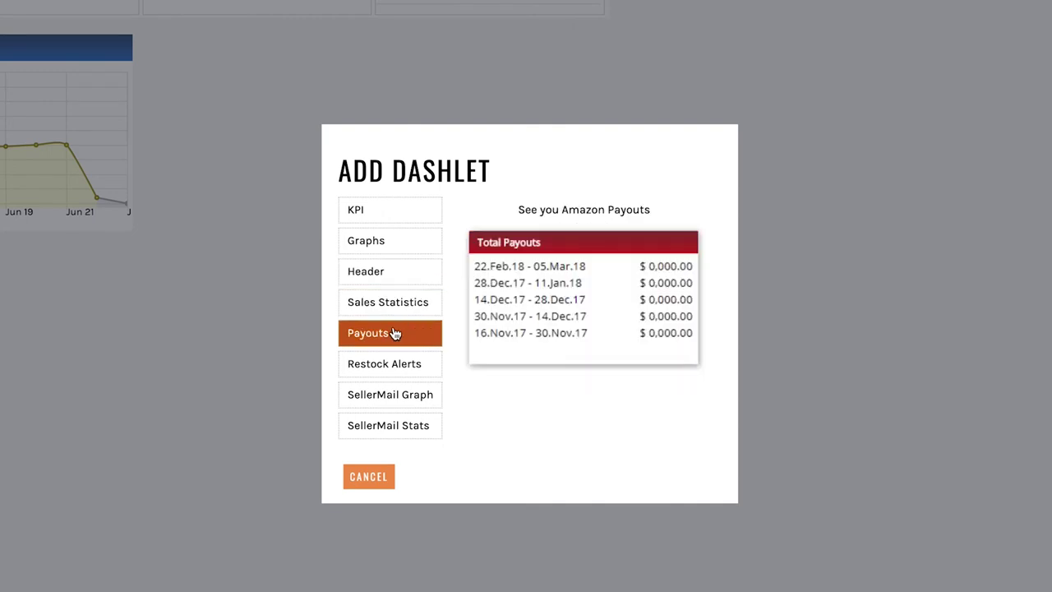
{"action": "mouse_move", "coordinate": [396, 360]}
{"action": "mouse_move", "coordinate": [395, 395]}
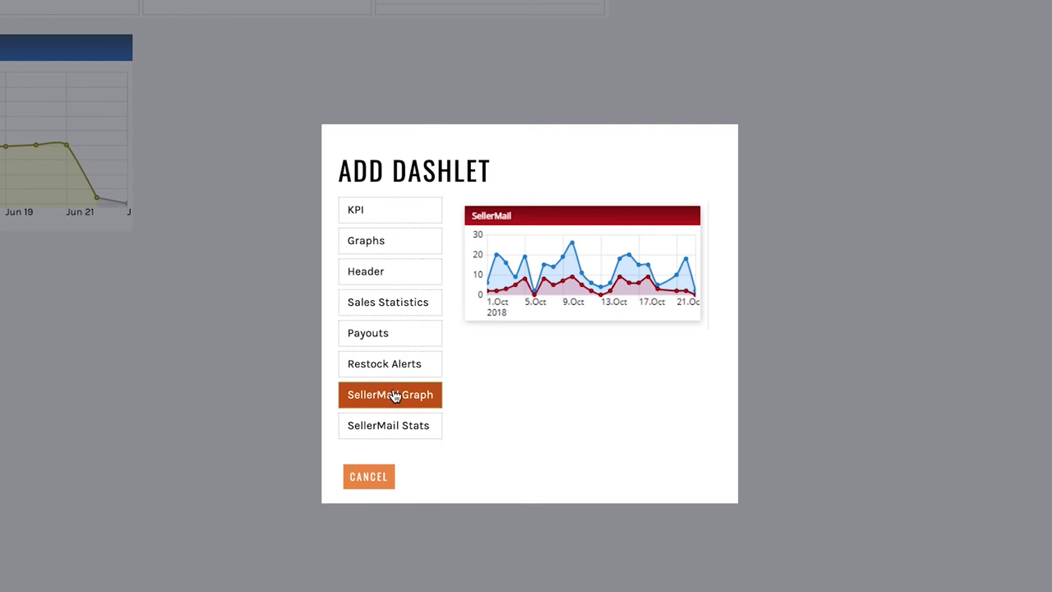
{"action": "mouse_move", "coordinate": [404, 431]}
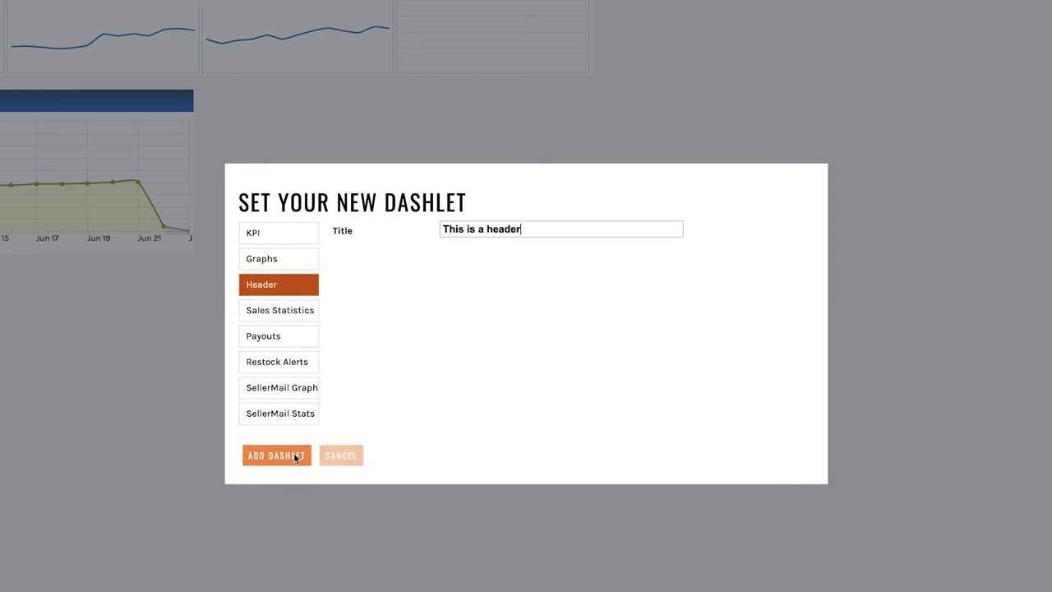
- Add a header dashlet titled "I am a header." and place it between the KPI dashlet and the graph
{"action": "left_click", "coordinate": [293, 454]}
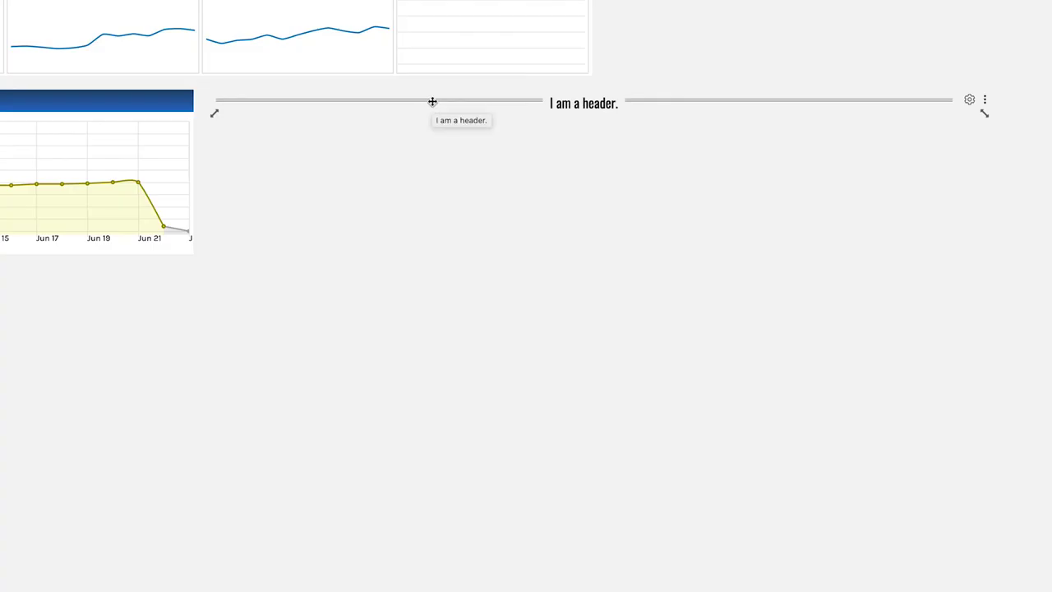
{"action": "left_click_drag", "start_coordinate": [432, 101], "coordinate": [24, 112]}
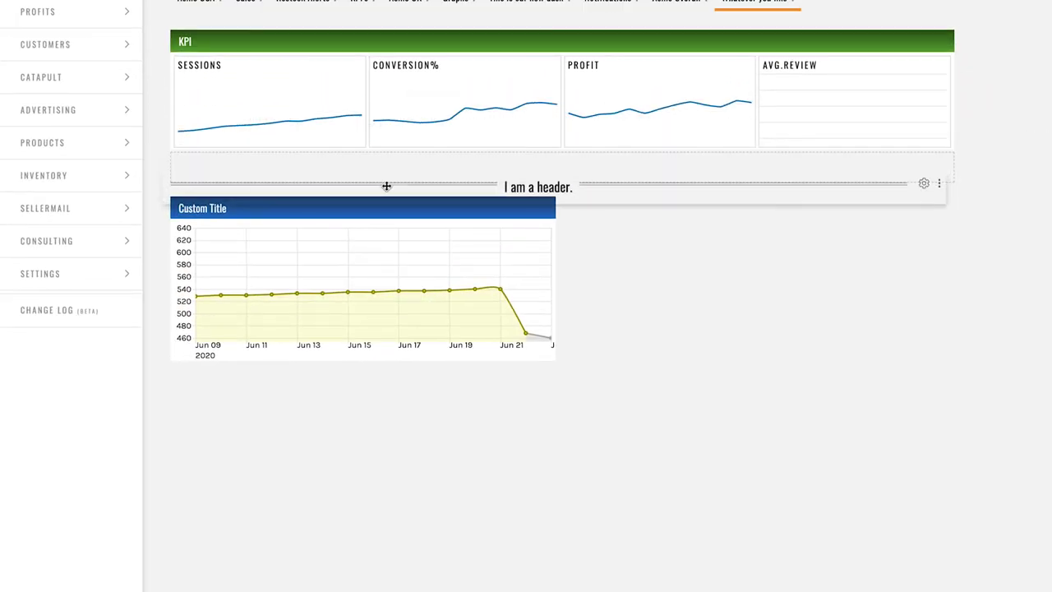
{"action": "left_click_drag", "start_coordinate": [386, 185], "coordinate": [386, 194]}
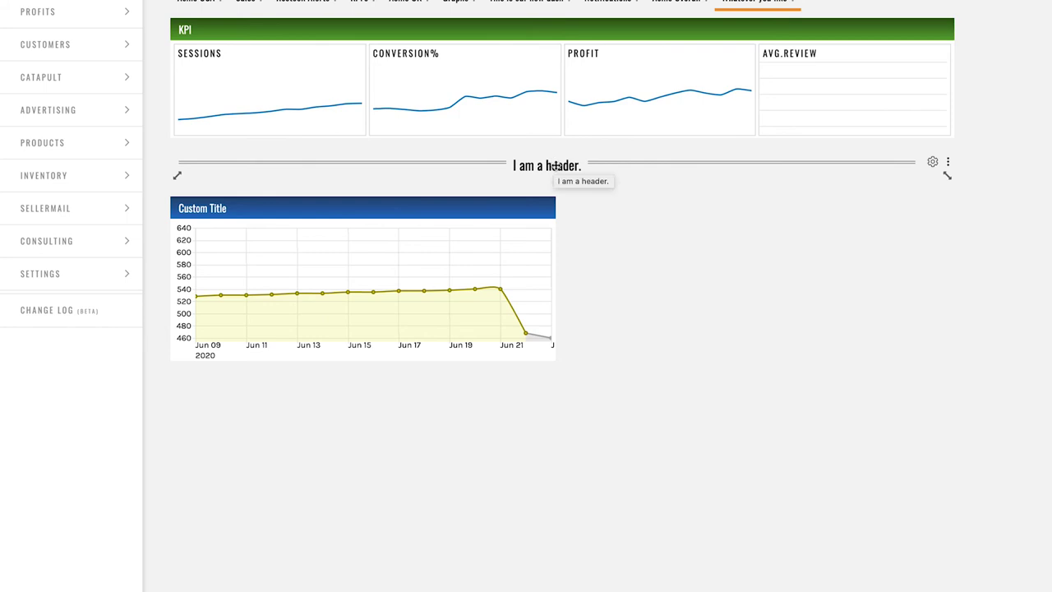
- Add a Sales Statistics dashlet with a 7 Days interval covering the whole ACME Products account
{"action": "left_click", "coordinate": [611, 215]}
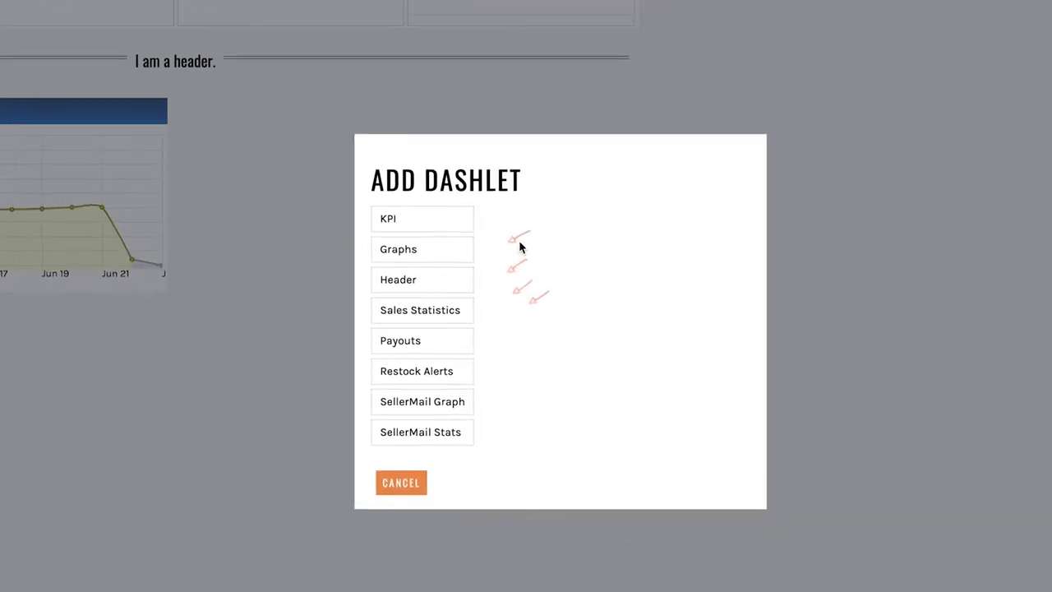
{"action": "left_click", "coordinate": [444, 318]}
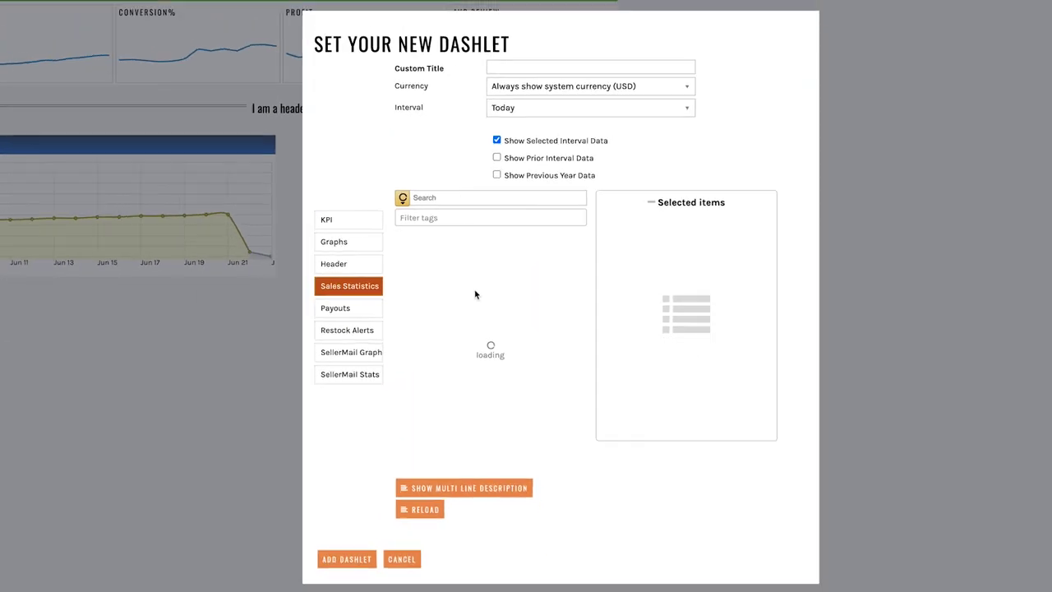
{"action": "left_click", "coordinate": [555, 115]}
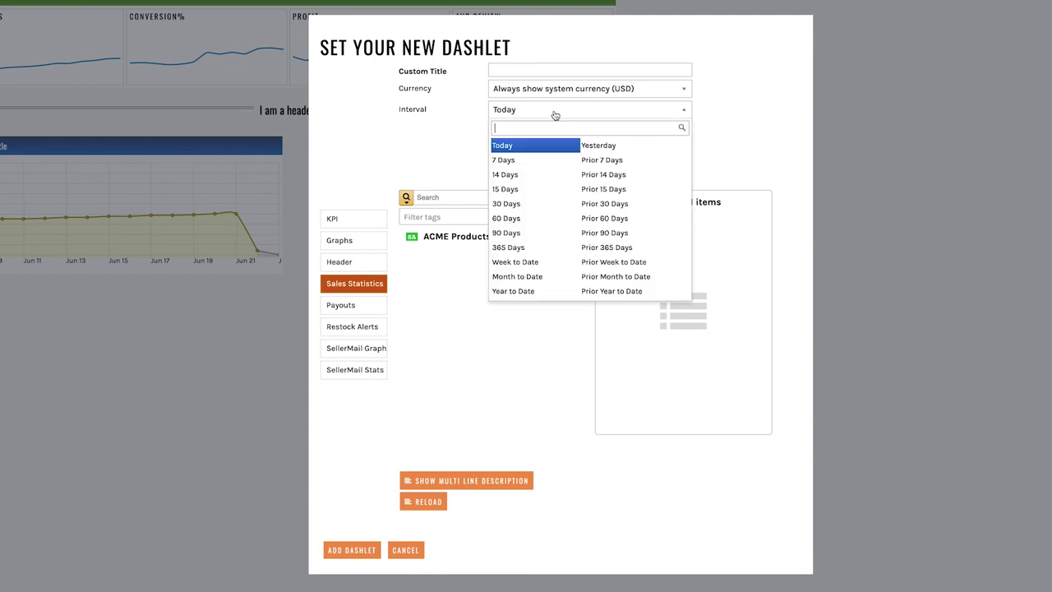
{"action": "left_click", "coordinate": [505, 161]}
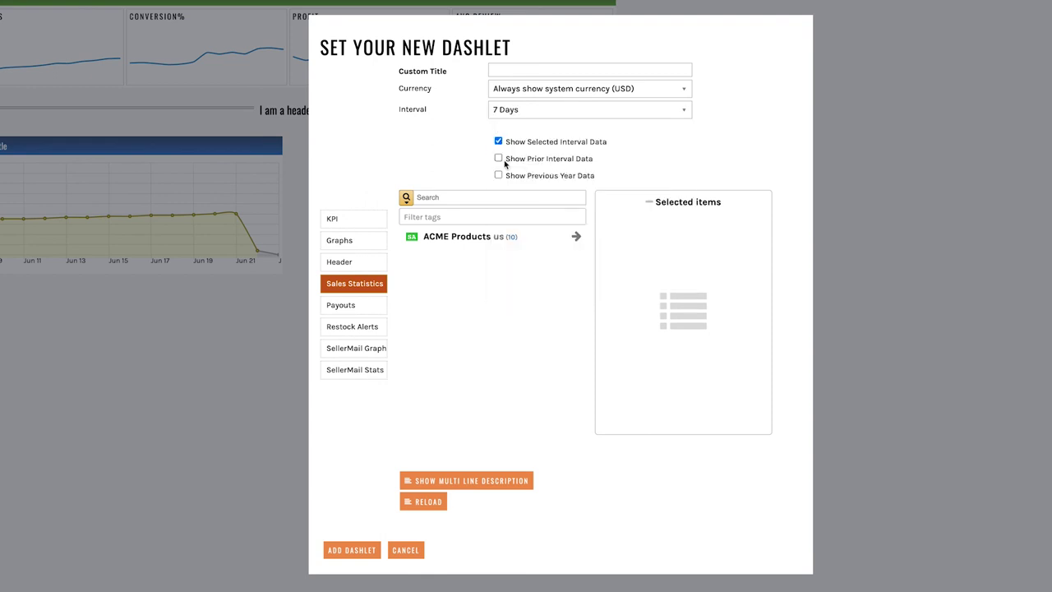
{"action": "left_click", "coordinate": [576, 236]}
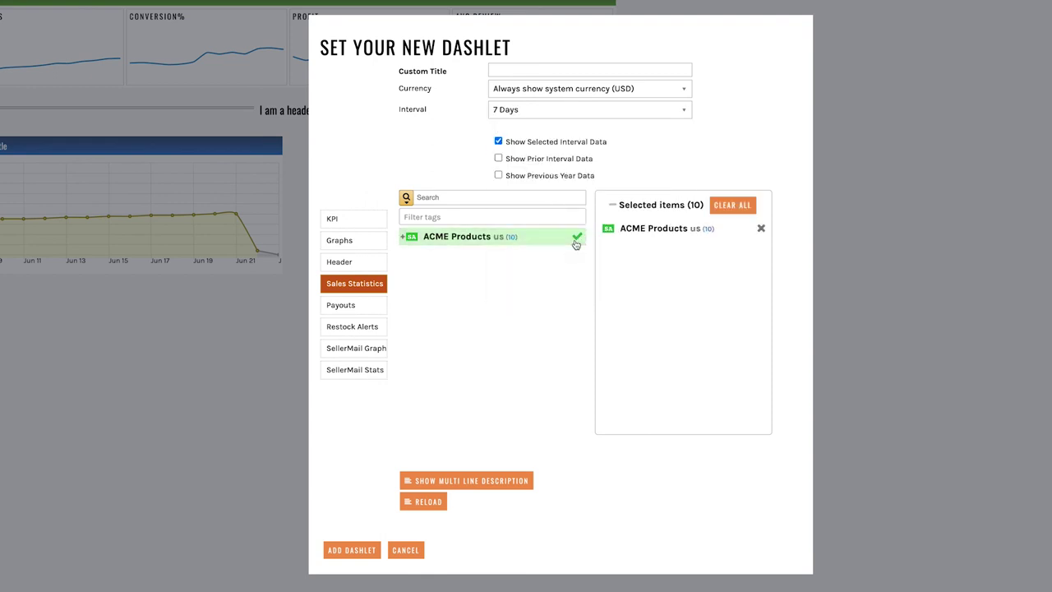
{"action": "left_click", "coordinate": [355, 549]}
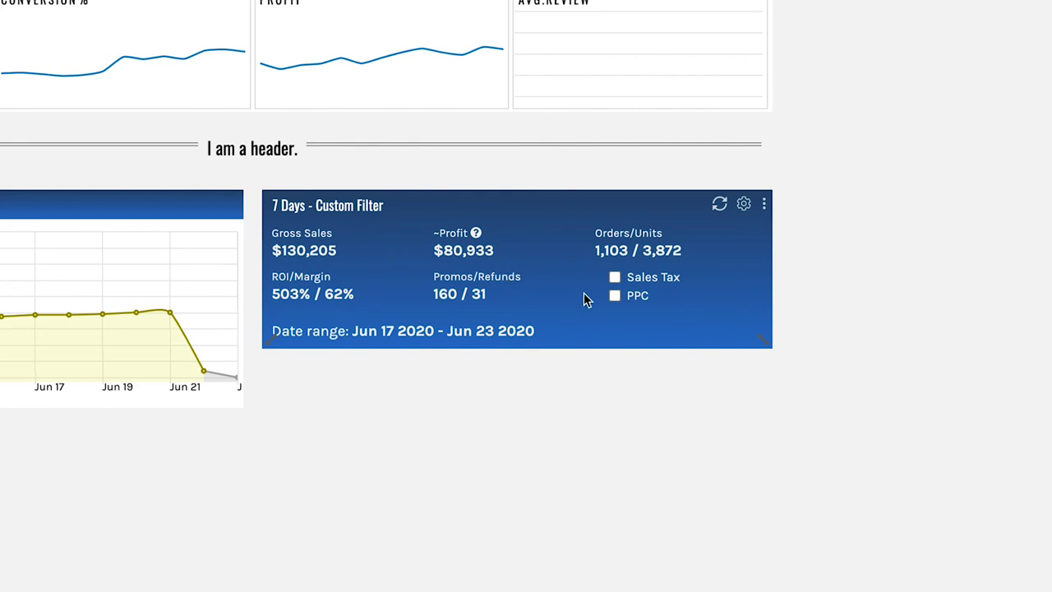
- Include Sales Tax and PPC in the sales statistics dashlet and save its settings with prior interval data shown
{"action": "left_click", "coordinate": [613, 277]}
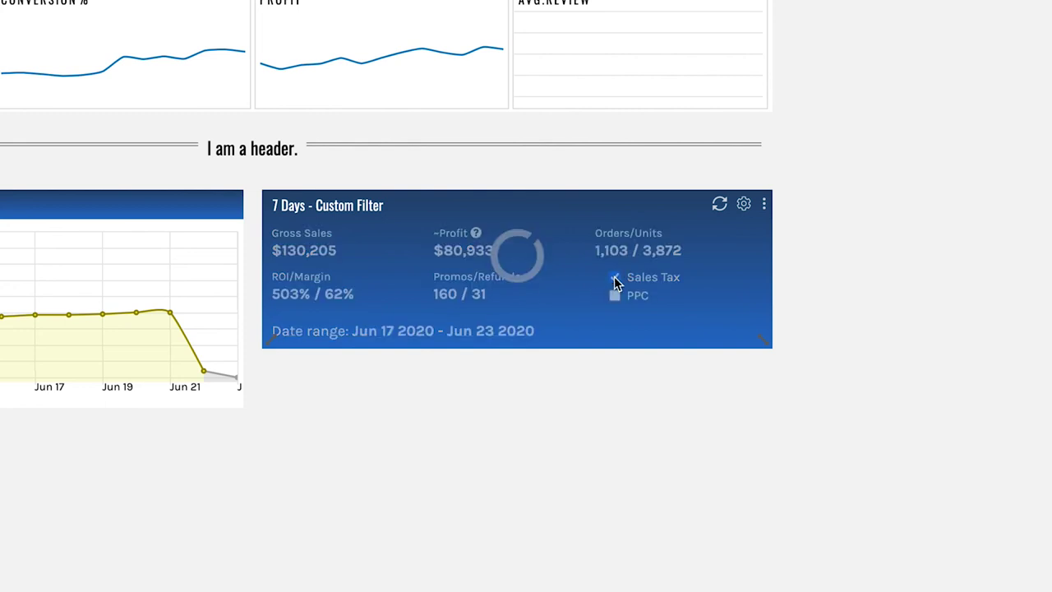
{"action": "left_click", "coordinate": [614, 297]}
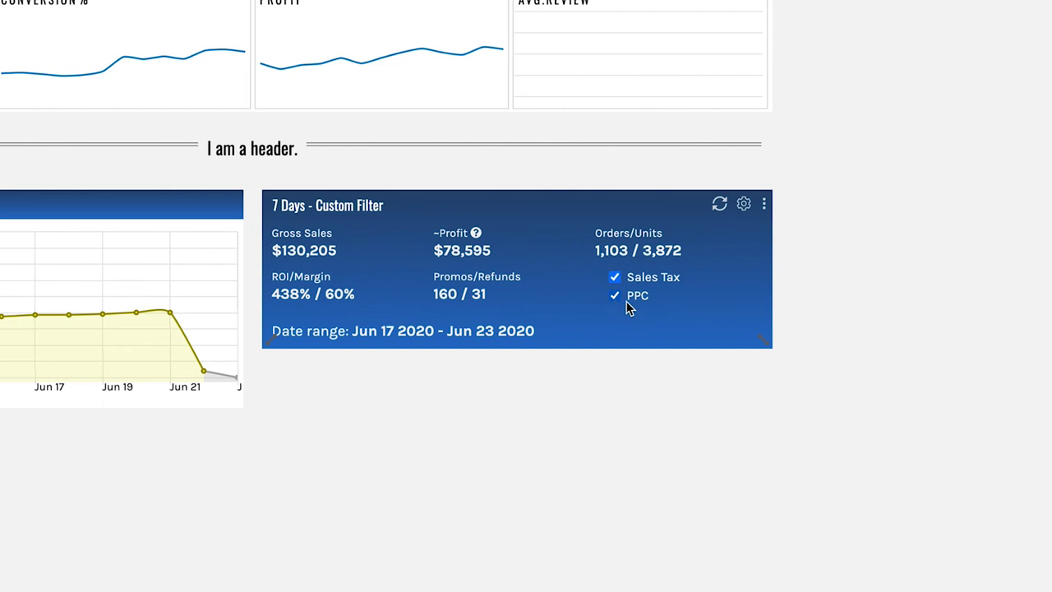
{"action": "left_click", "coordinate": [744, 204]}
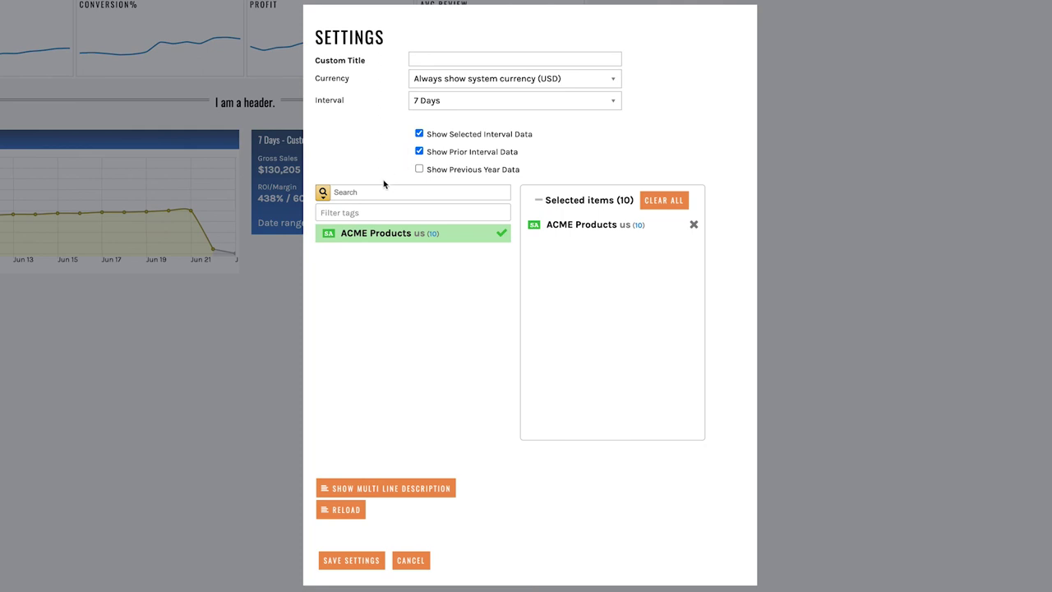
{"action": "left_click", "coordinate": [340, 562]}
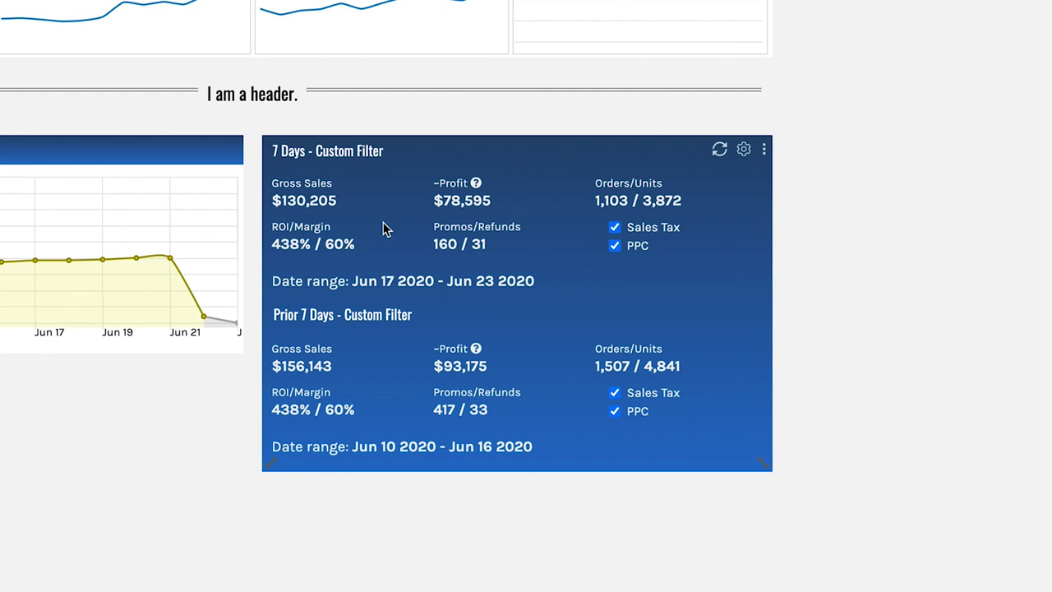
{"action": "mouse_move", "coordinate": [329, 275]}
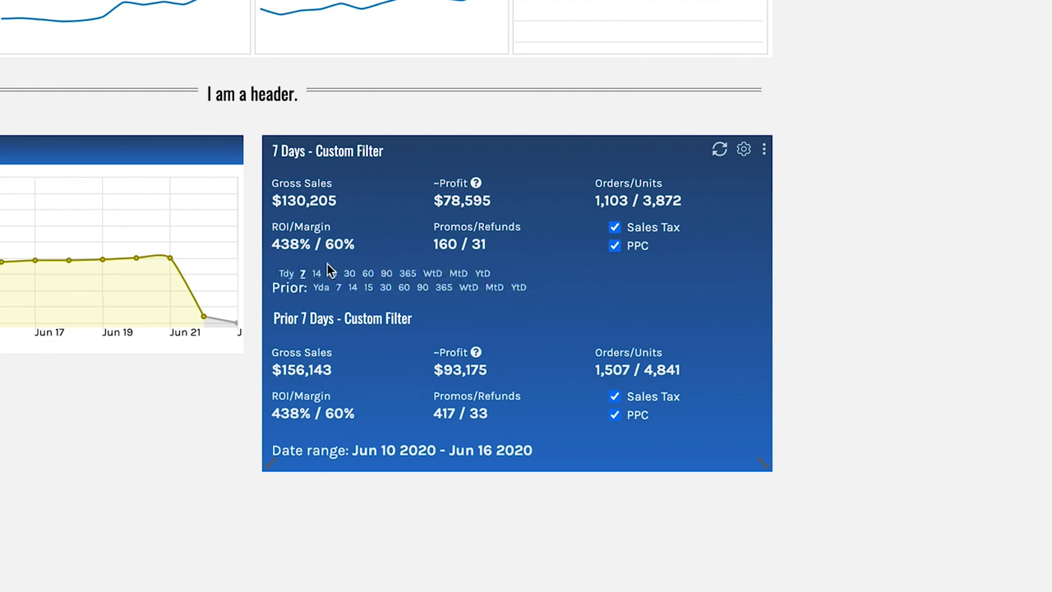